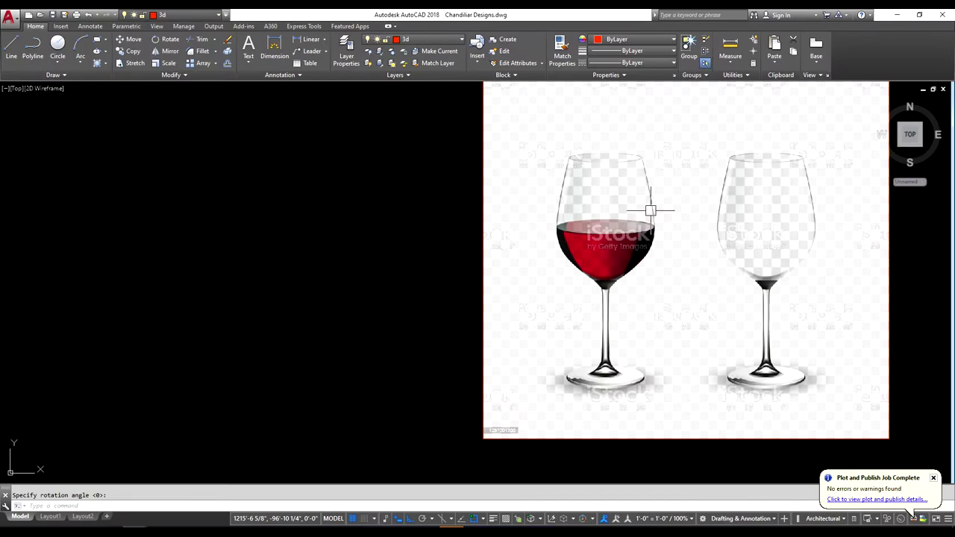
Start a spline with its first point at the glass rim, with Ortho off
text(pl)
text(L)
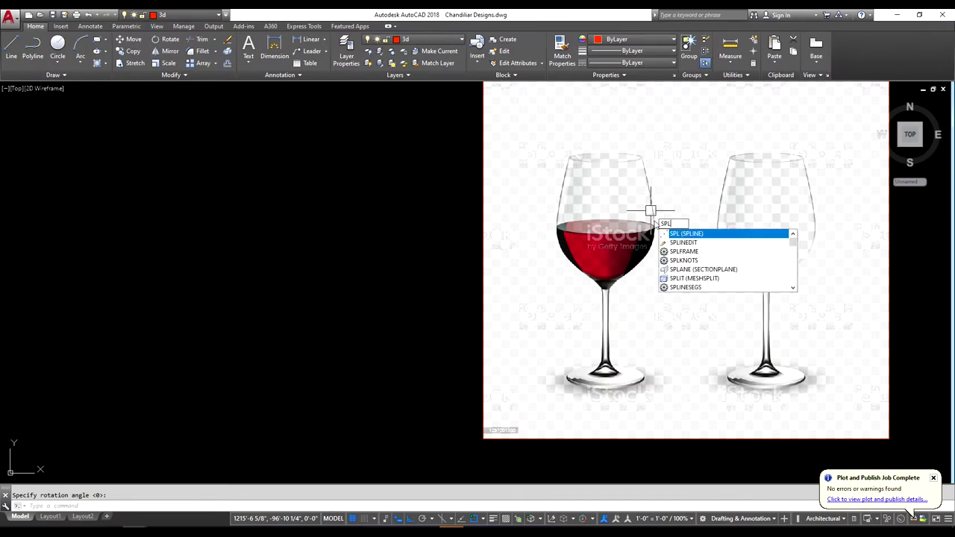
click(695, 236)
scroll(693, 235, up, 3)
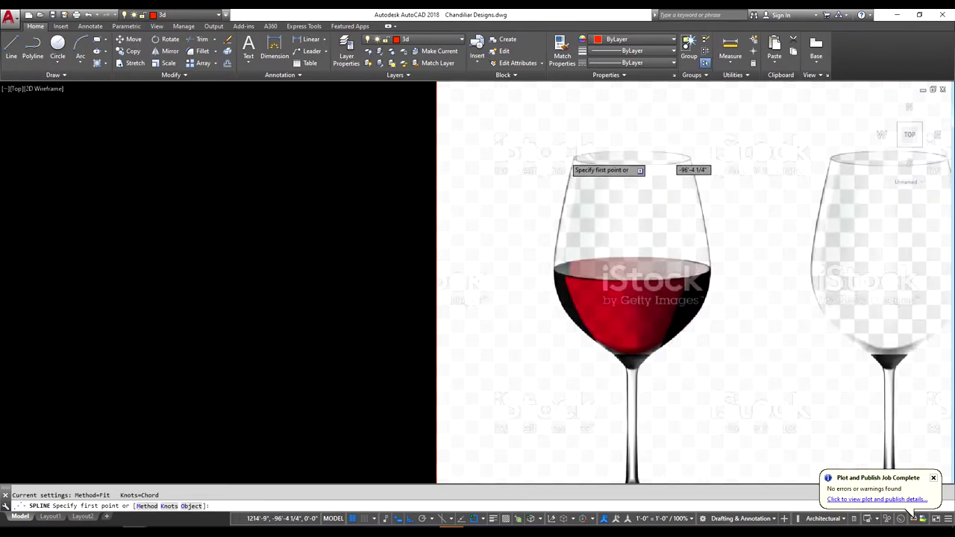
scroll(679, 209, up, 1)
scroll(576, 159, up, 2)
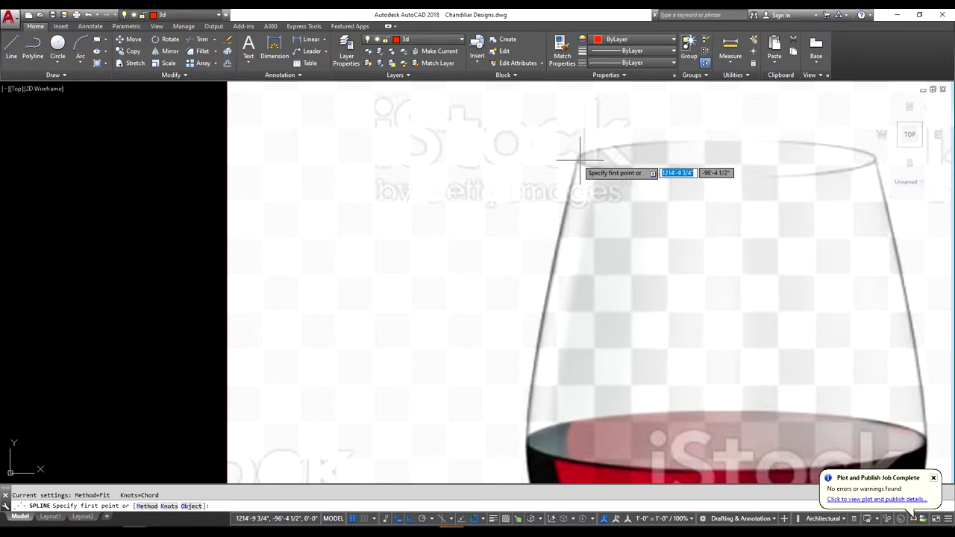
click(576, 160)
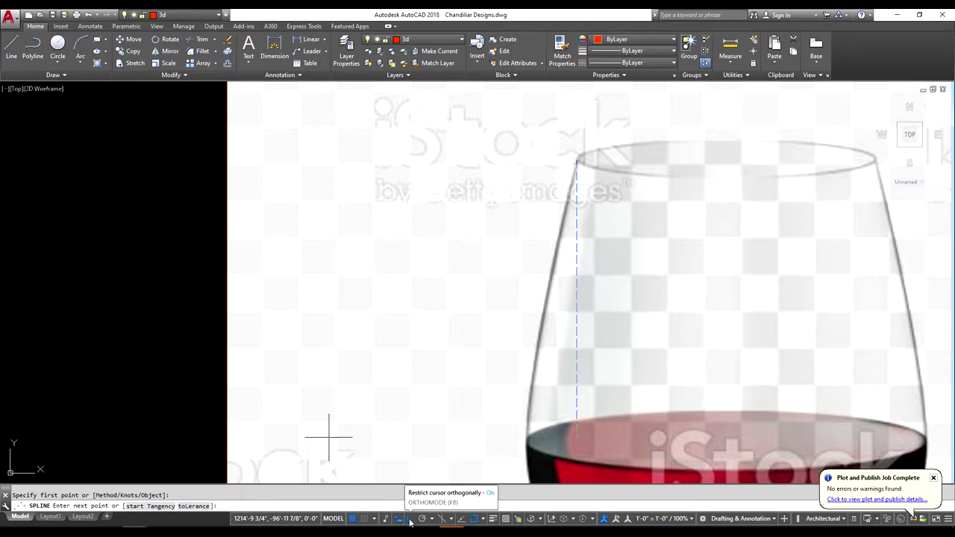
click(409, 522)
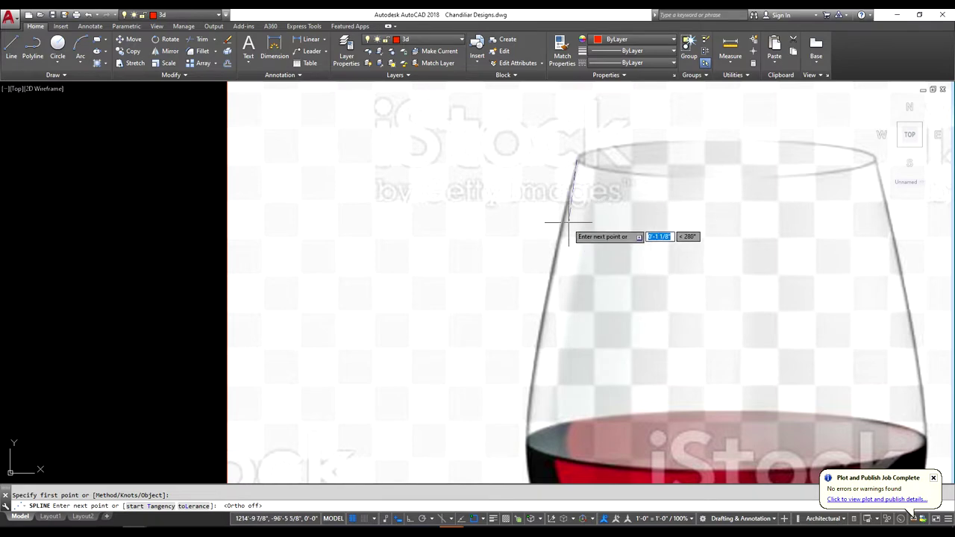
Add spline points down the upper left edge of the bowl
click(547, 277)
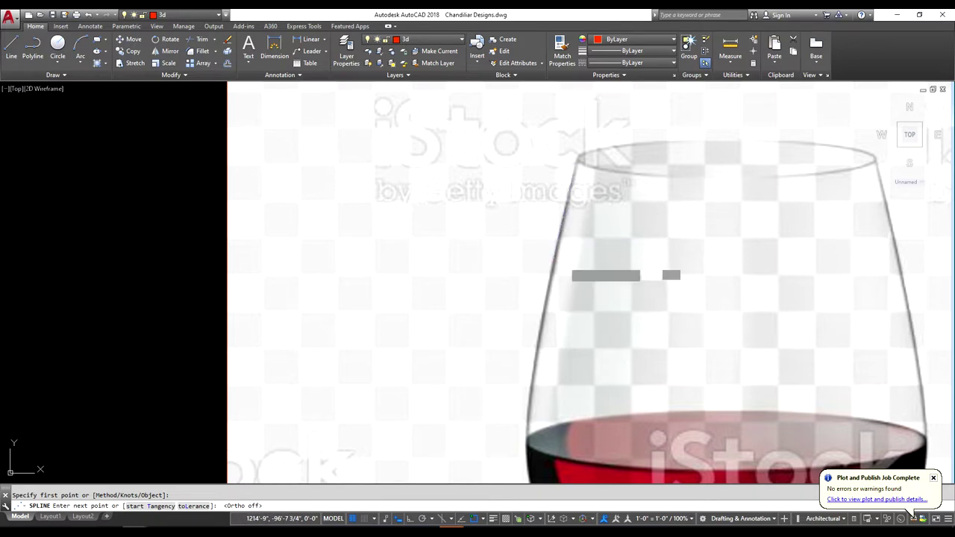
click(548, 337)
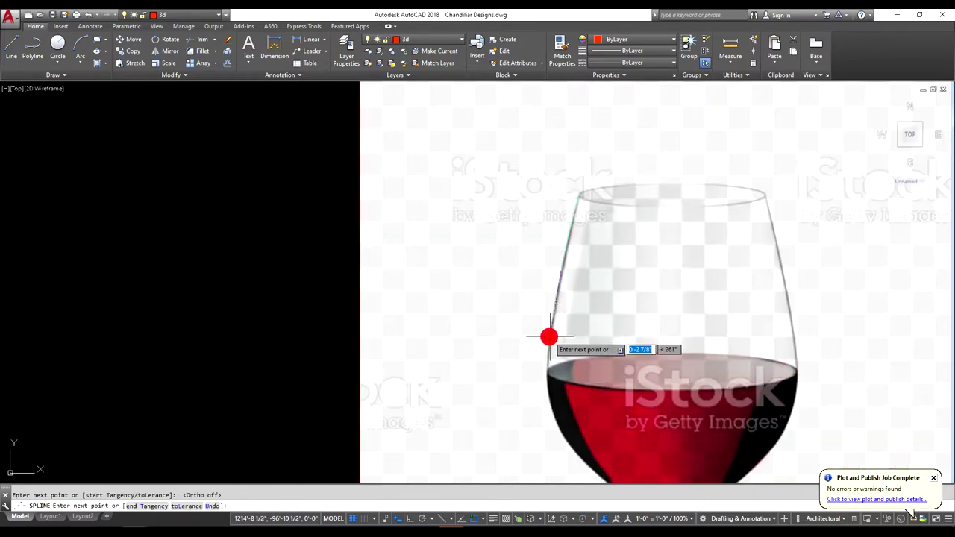
scroll(593, 314, down, 3)
scroll(562, 393, up, 2)
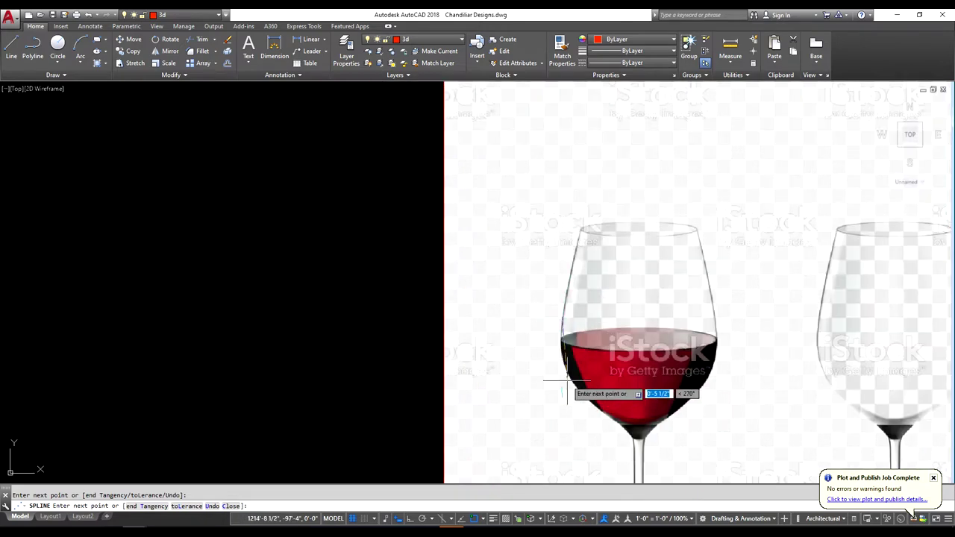
scroll(570, 381, up, 1)
scroll(560, 354, up, 2)
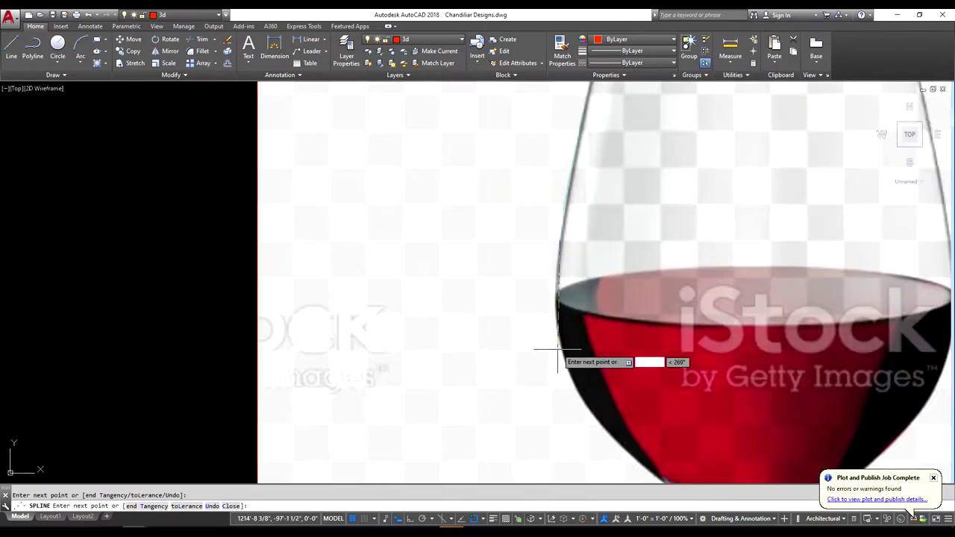
click(559, 351)
scroll(565, 369, down, 3)
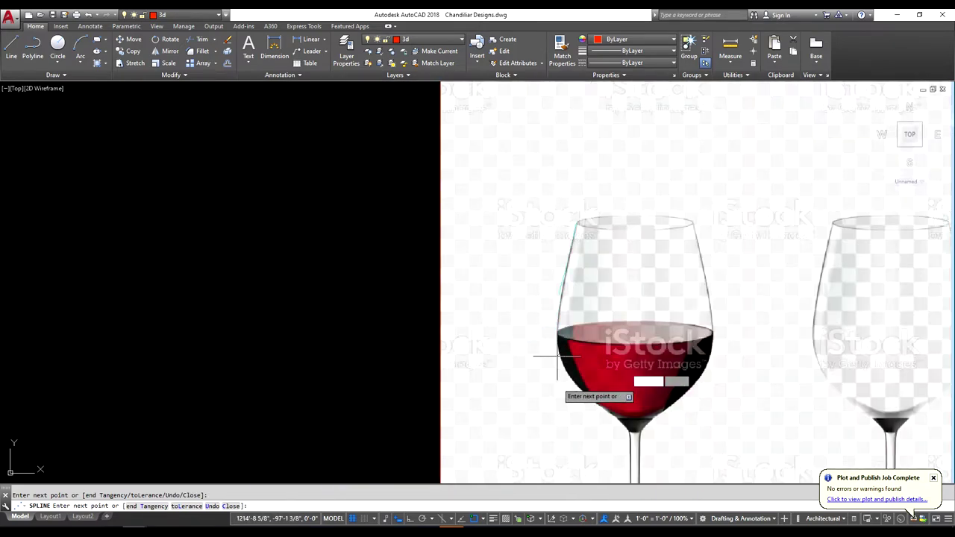
scroll(575, 402, up, 2)
scroll(573, 395, up, 2)
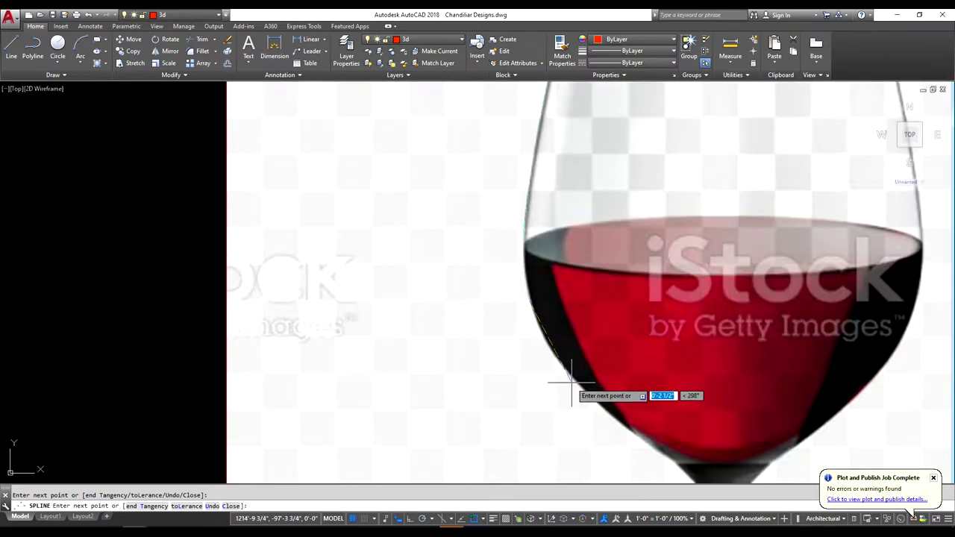
click(571, 383)
Continue the spline around the bowl's bottom to the top of the stem
scroll(571, 383, down, 3)
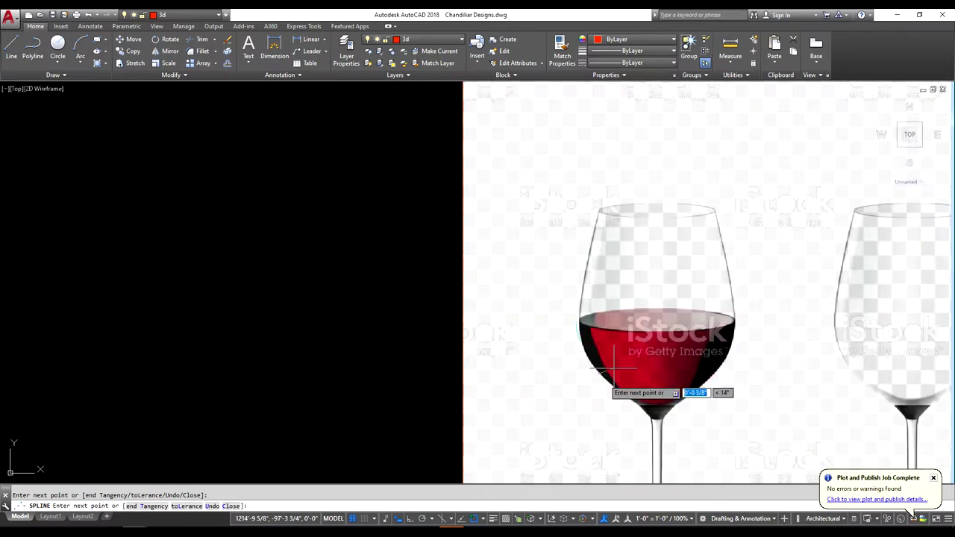
scroll(616, 406, down, 1)
scroll(619, 415, up, 2)
scroll(630, 416, up, 2)
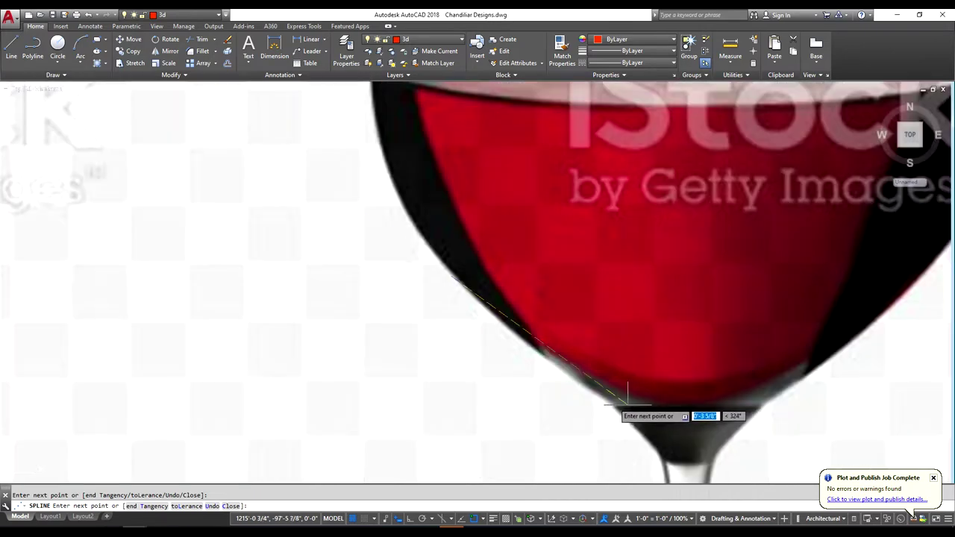
scroll(608, 409, up, 2)
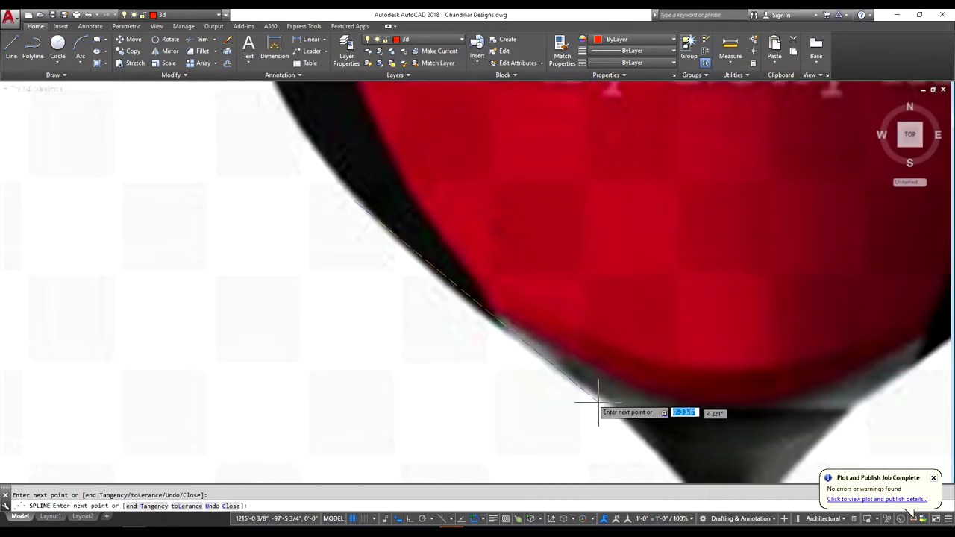
click(505, 335)
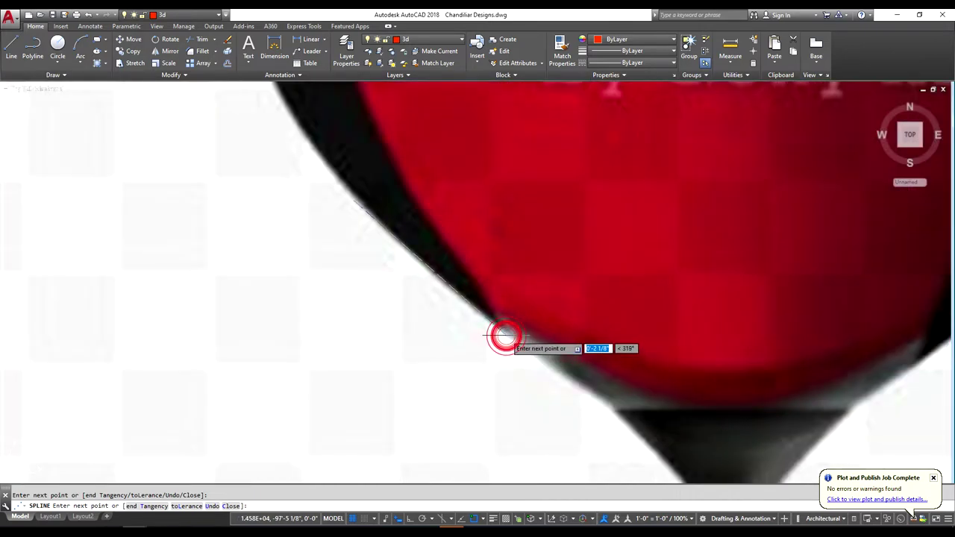
click(613, 416)
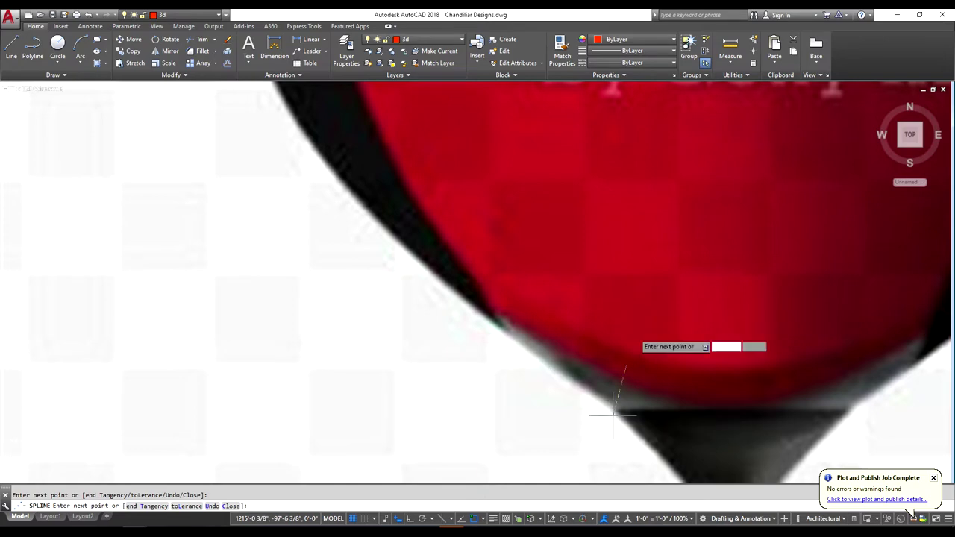
scroll(612, 418, down, 5)
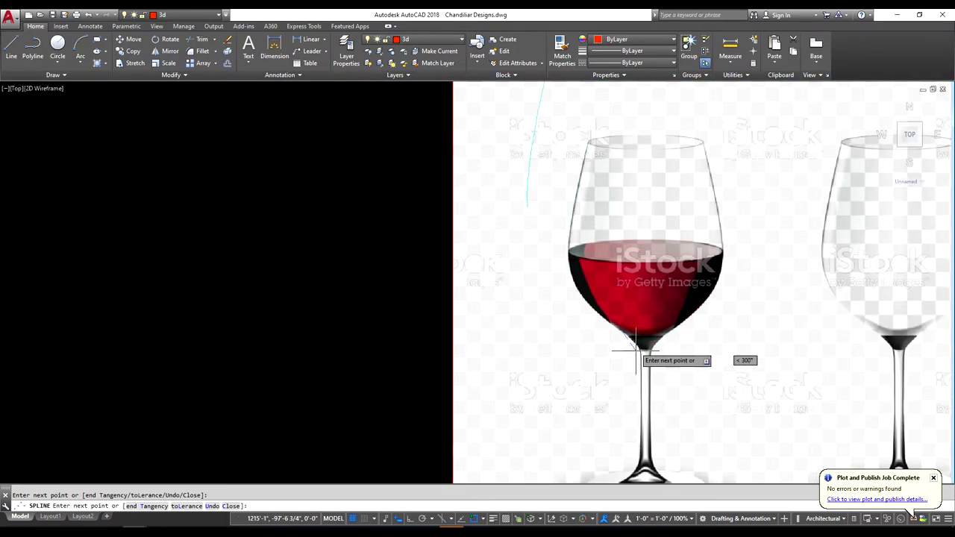
scroll(646, 356, up, 2)
scroll(623, 351, up, 3)
scroll(641, 317, up, 2)
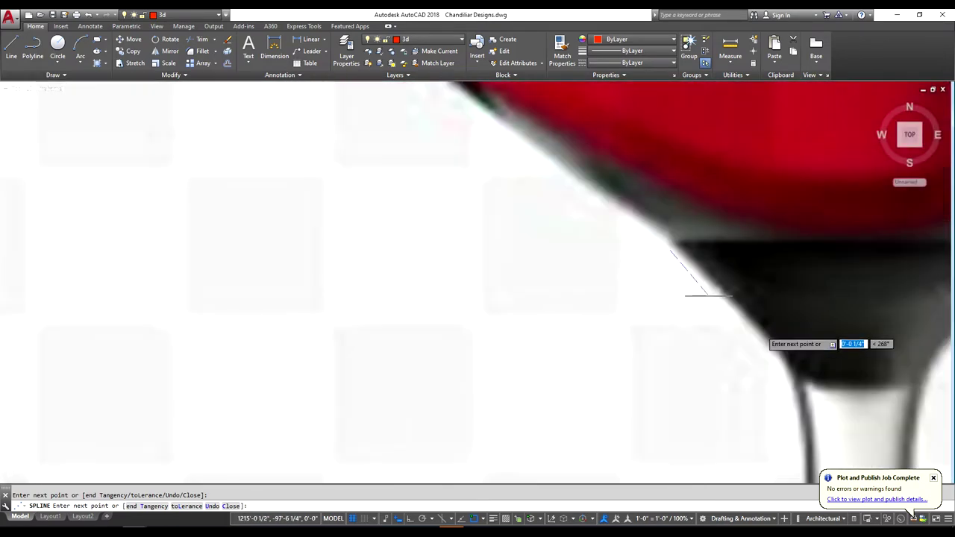
click(744, 313)
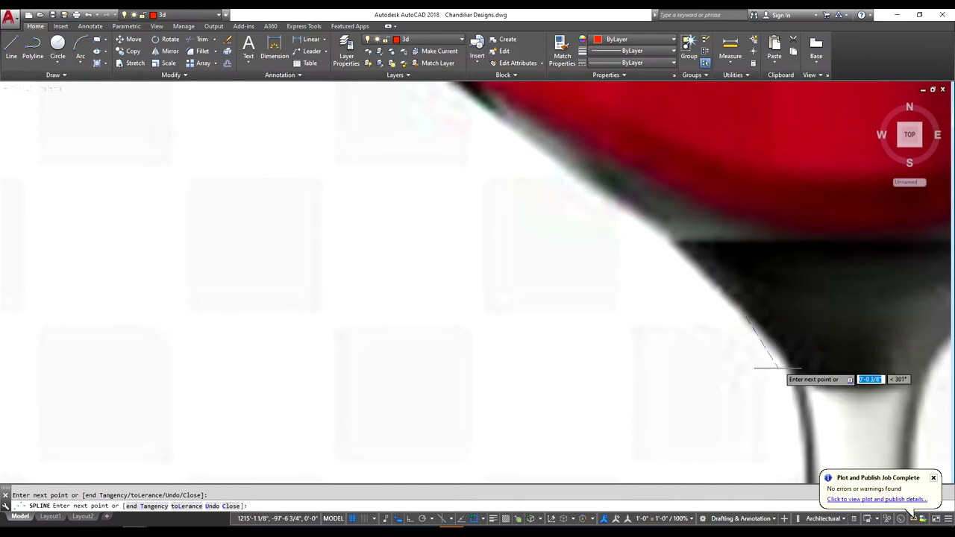
click(789, 379)
Extend the spline down the stem with points on the upper and lower stem
scroll(790, 379, down, 2)
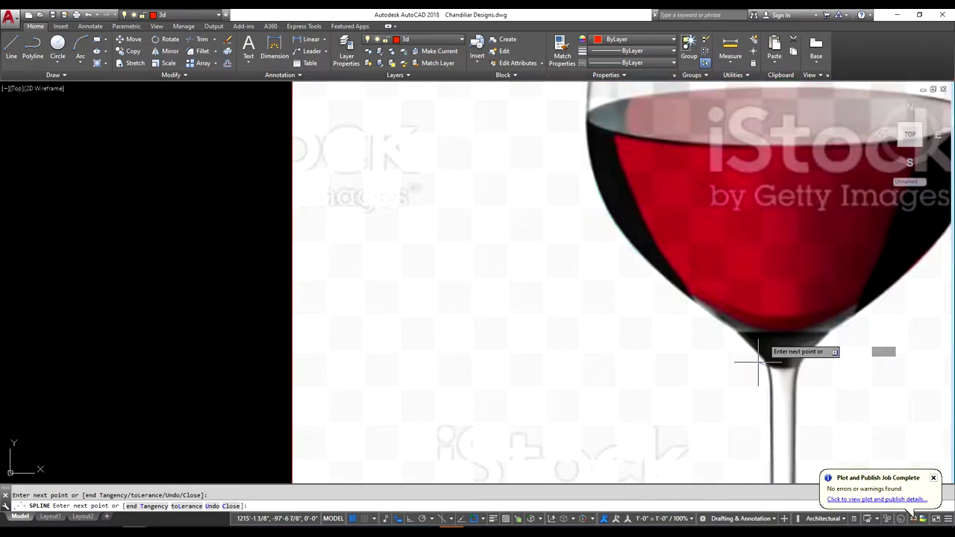
scroll(751, 351, down, 2)
scroll(768, 350, down, 2)
scroll(761, 396, up, 2)
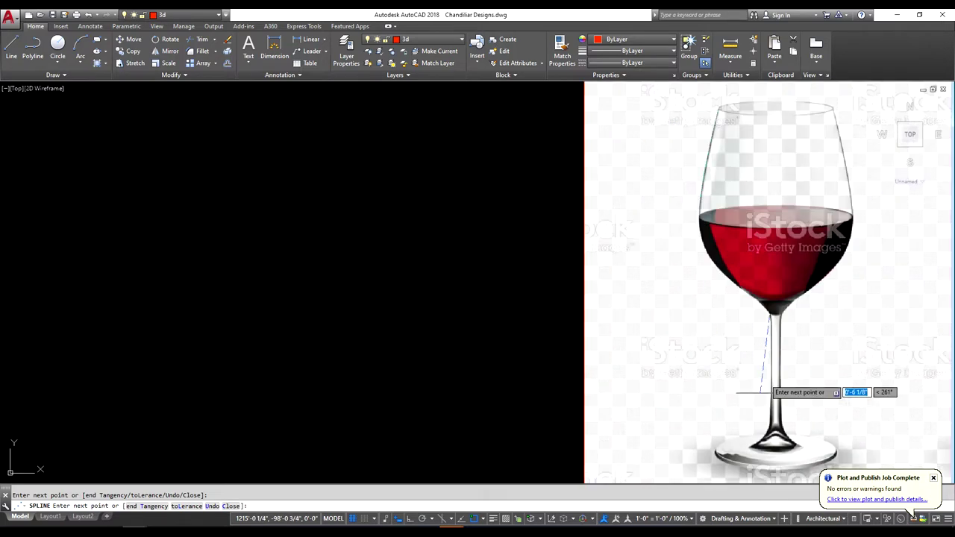
scroll(762, 365, up, 2)
scroll(769, 330, up, 2)
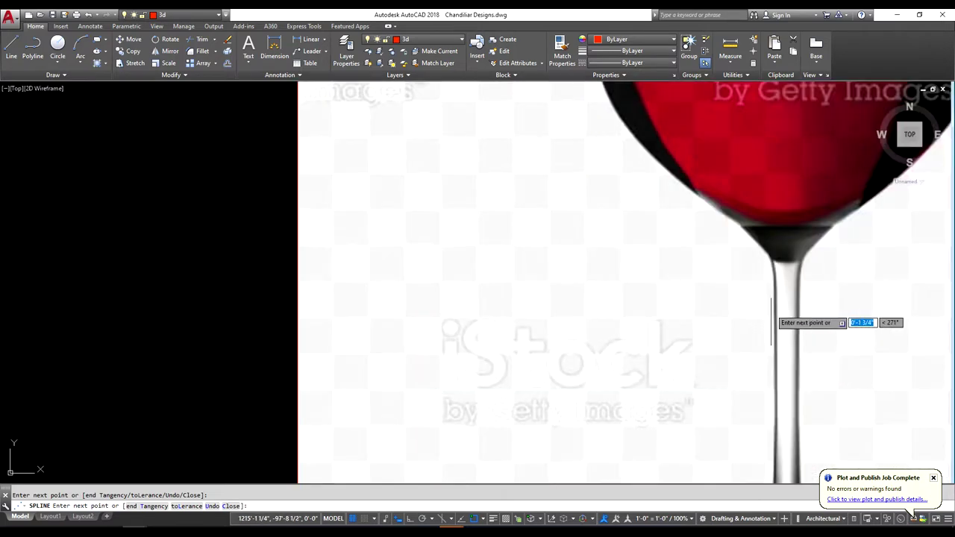
click(772, 281)
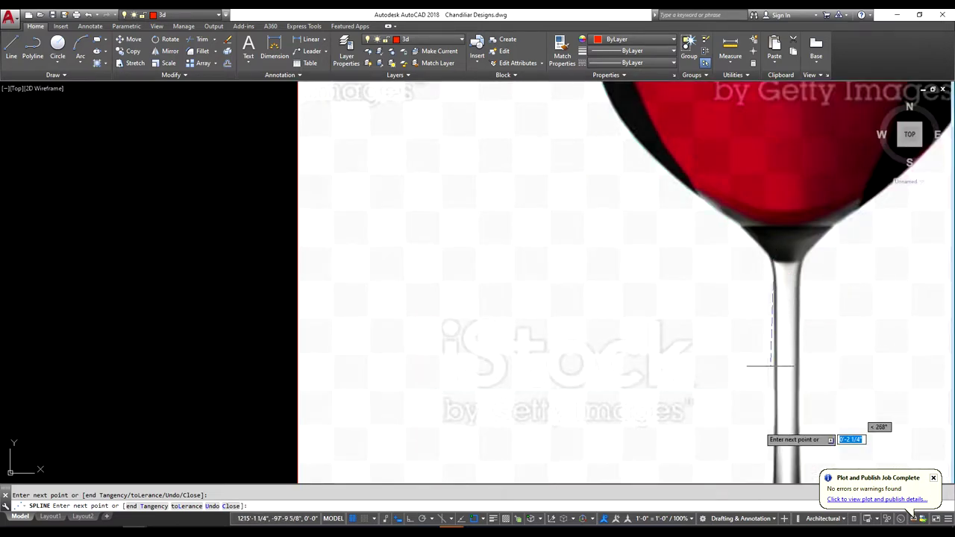
click(773, 447)
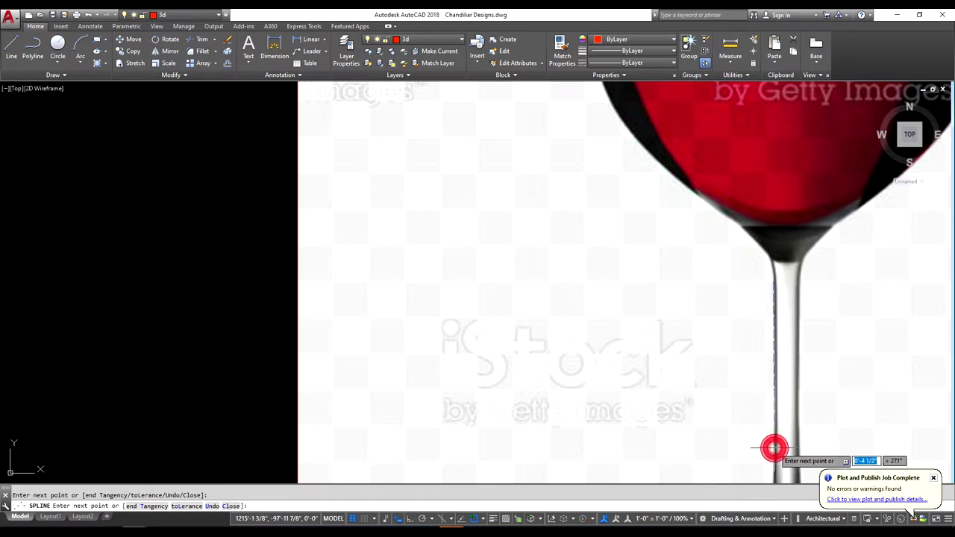
scroll(772, 441, down, 2)
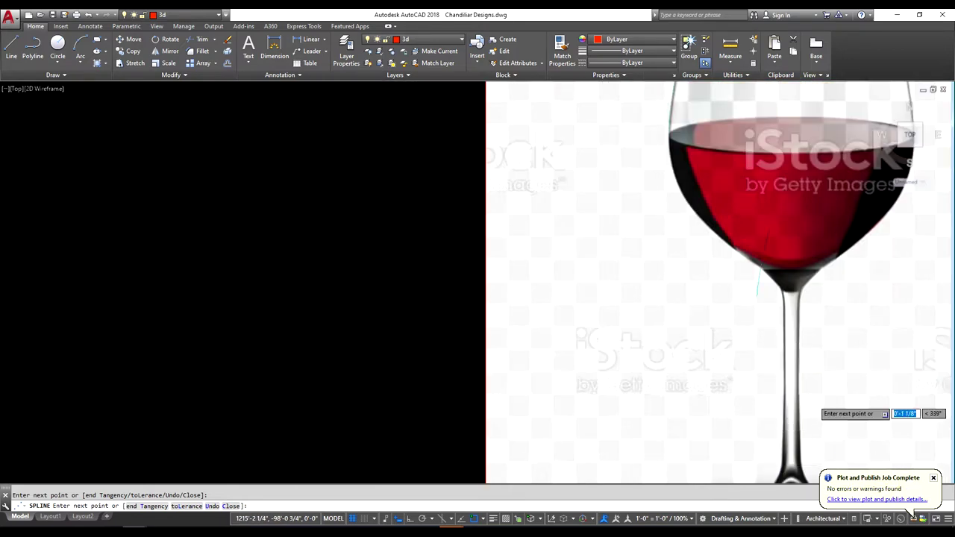
scroll(772, 418, down, 2)
scroll(783, 433, up, 1)
scroll(805, 436, up, 1)
scroll(804, 433, up, 1)
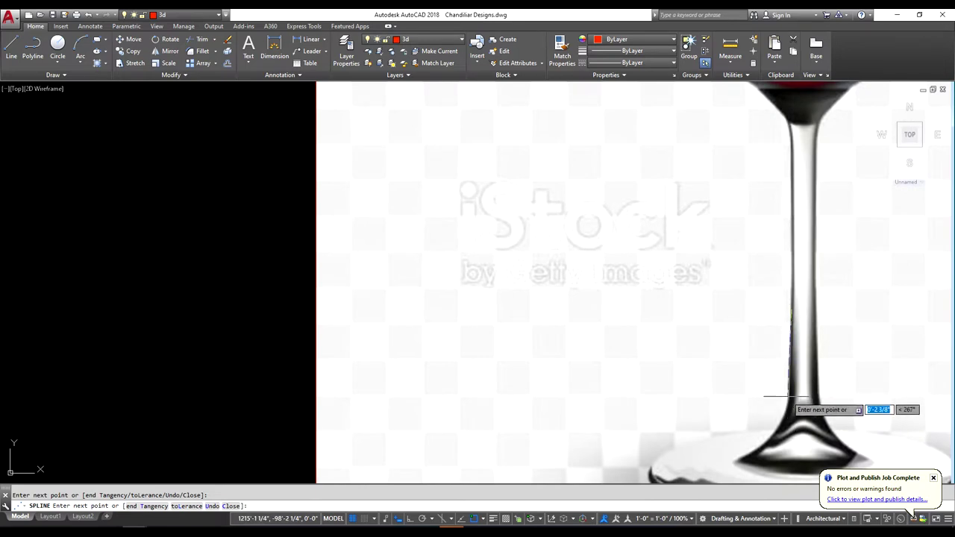
Carry the spline through the stem base and out along the foot to its edge
click(789, 398)
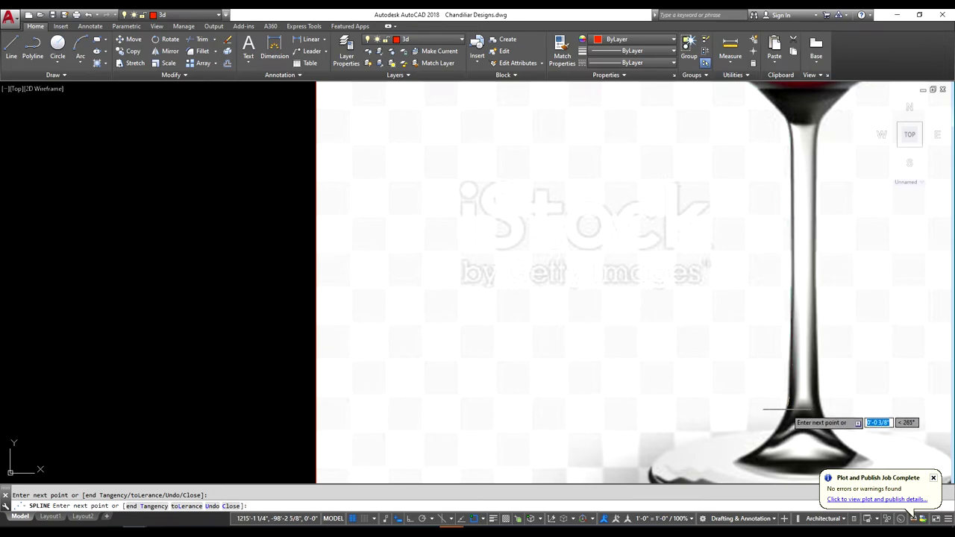
click(786, 409)
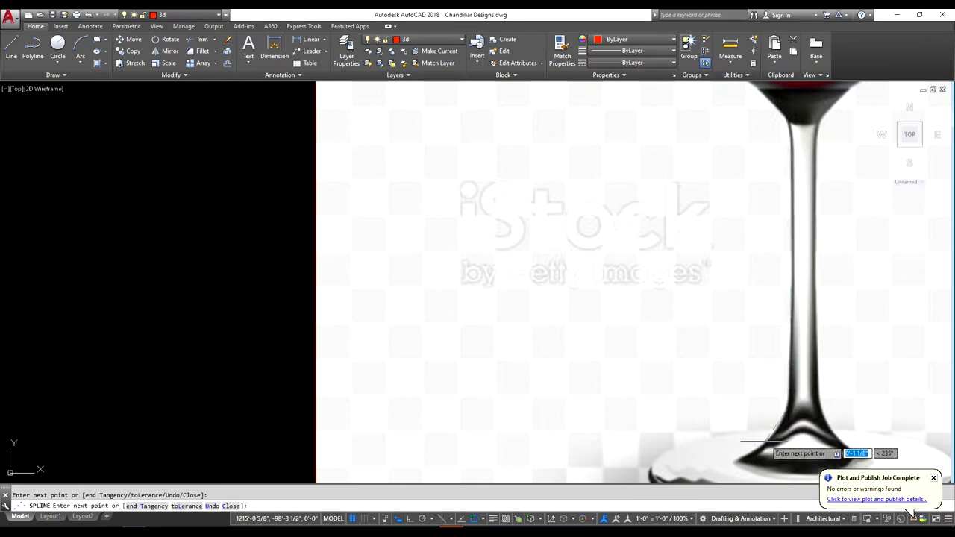
click(762, 447)
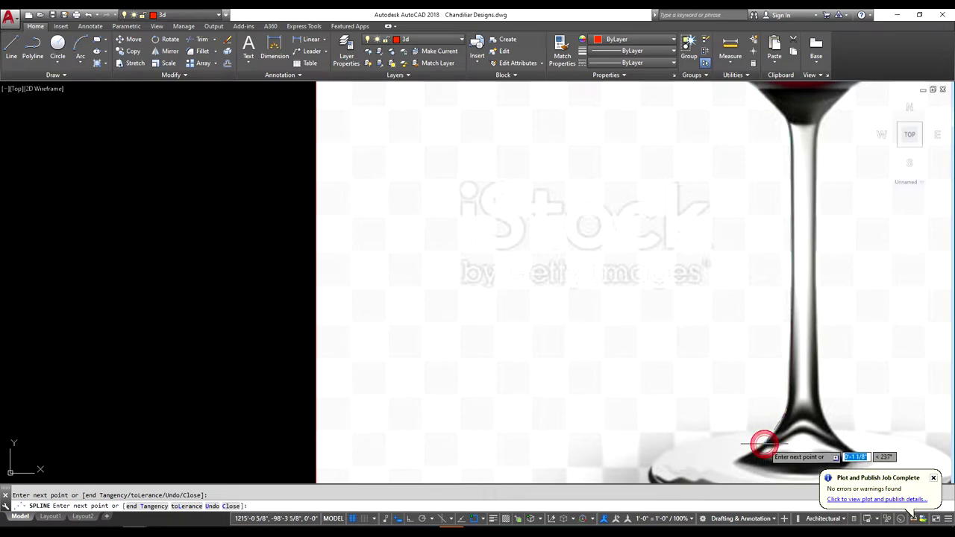
click(732, 455)
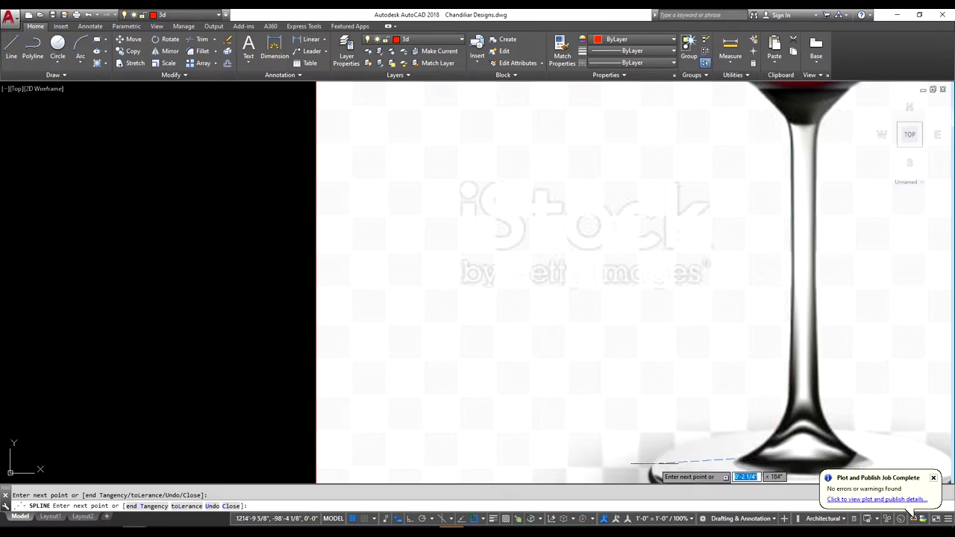
click(650, 463)
Finish the spline at the foot and clear its selection
key(Return)
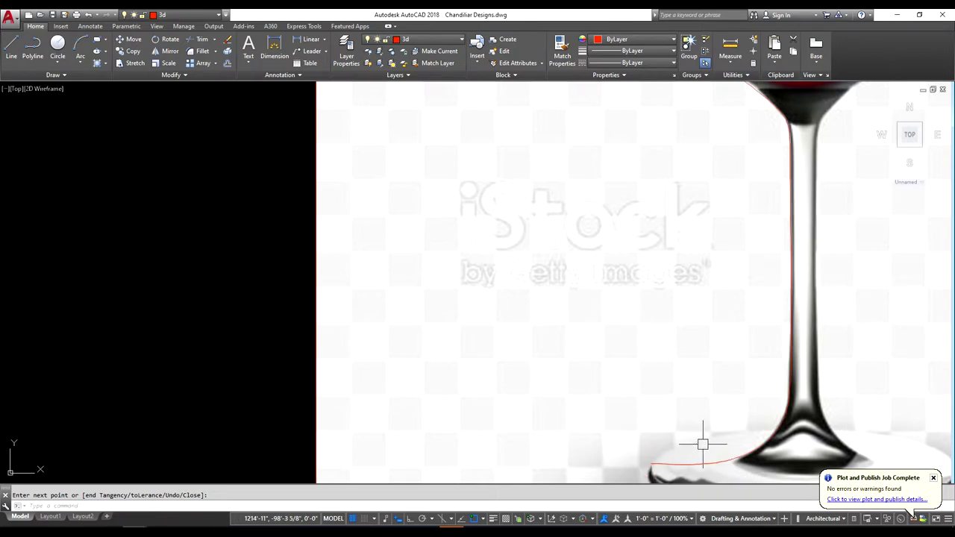
scroll(701, 412, down, 4)
scroll(701, 413, down, 2)
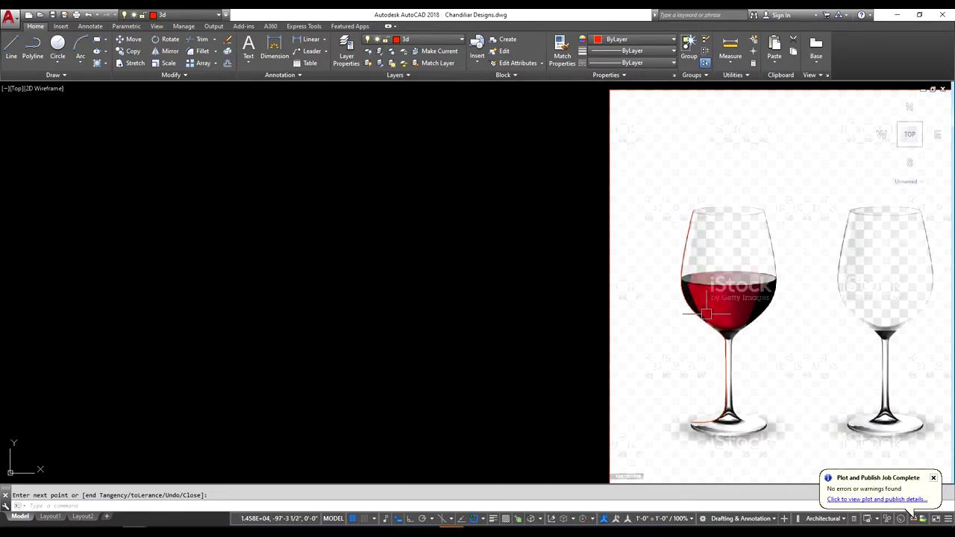
key(Return)
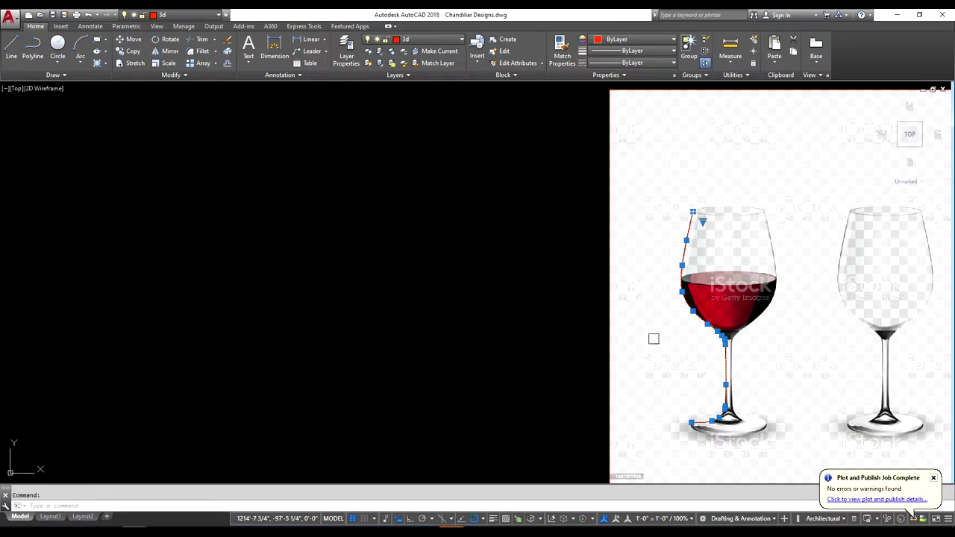
key(Escape)
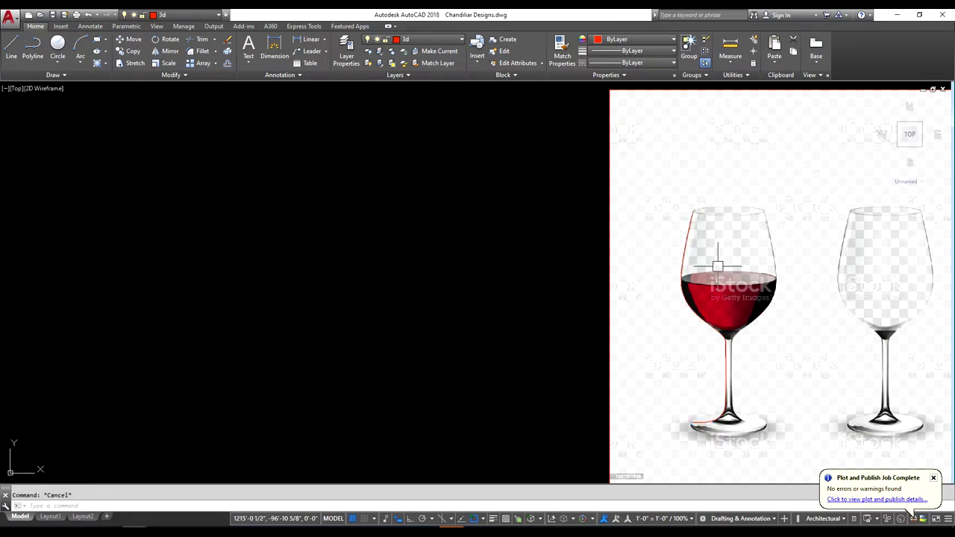
Draw a straight line from the rim with Ortho on, ending across the glass's top edge
text(l)
key(Return)
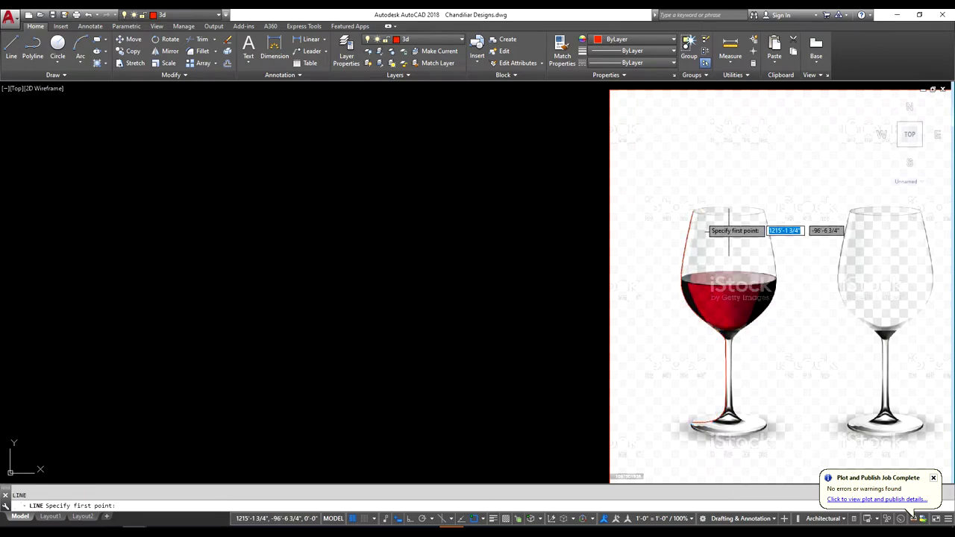
click(691, 209)
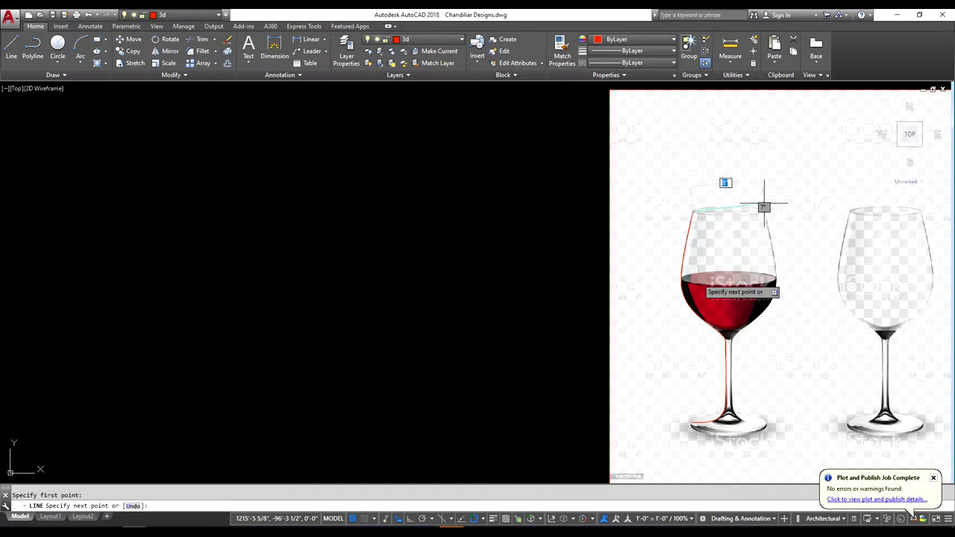
click(410, 520)
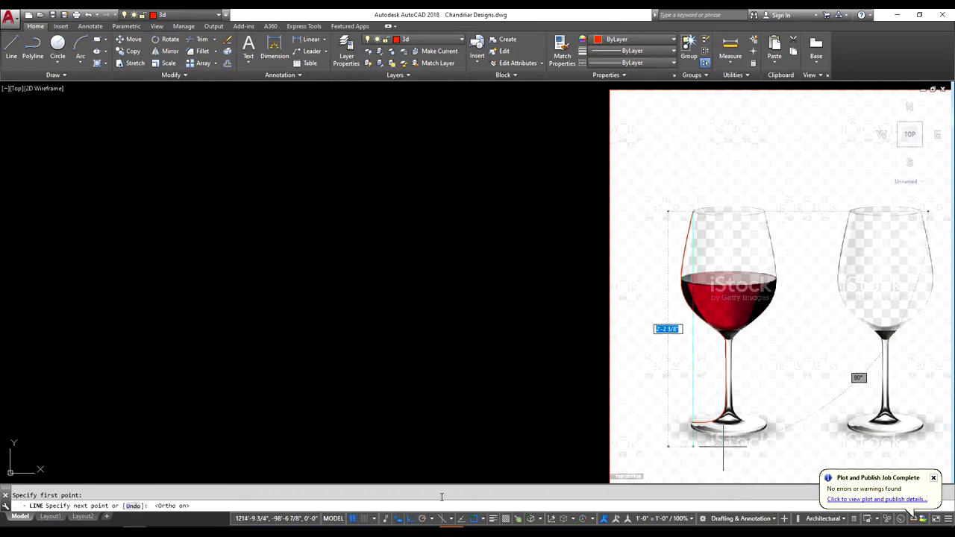
click(837, 247)
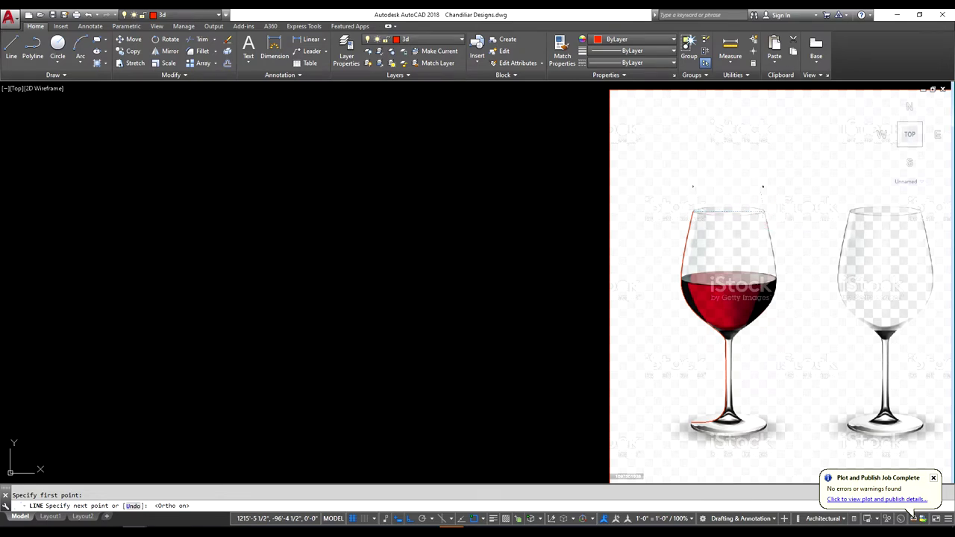
click(763, 216)
Copy the traced profile and rim line to the empty space left of the reference image
scroll(751, 257, down, 2)
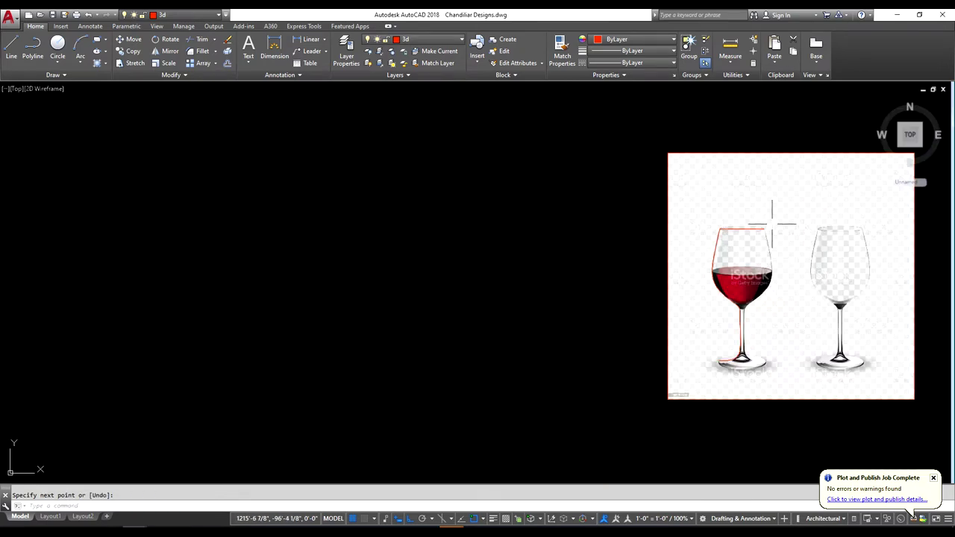
key(Escape)
click(771, 221)
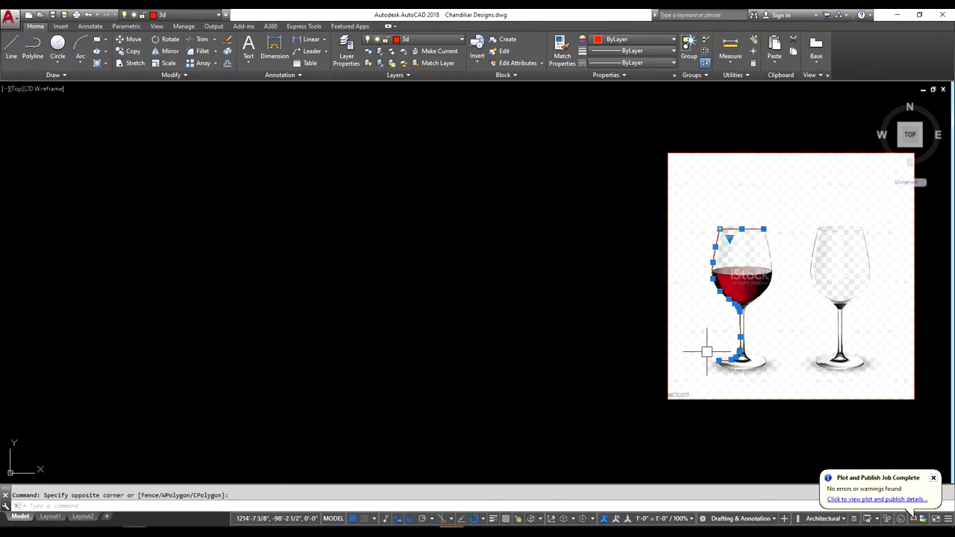
text(co)
key(Return)
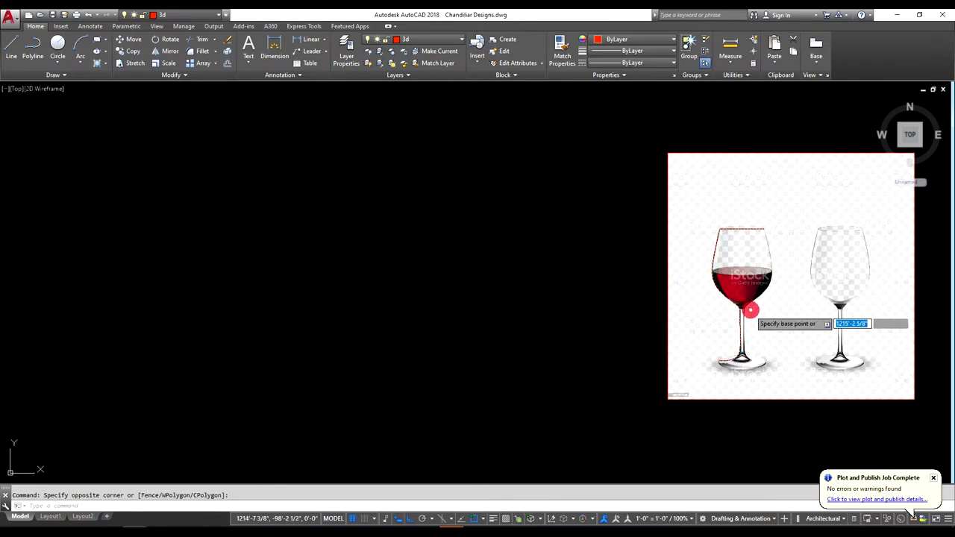
click(750, 309)
click(501, 319)
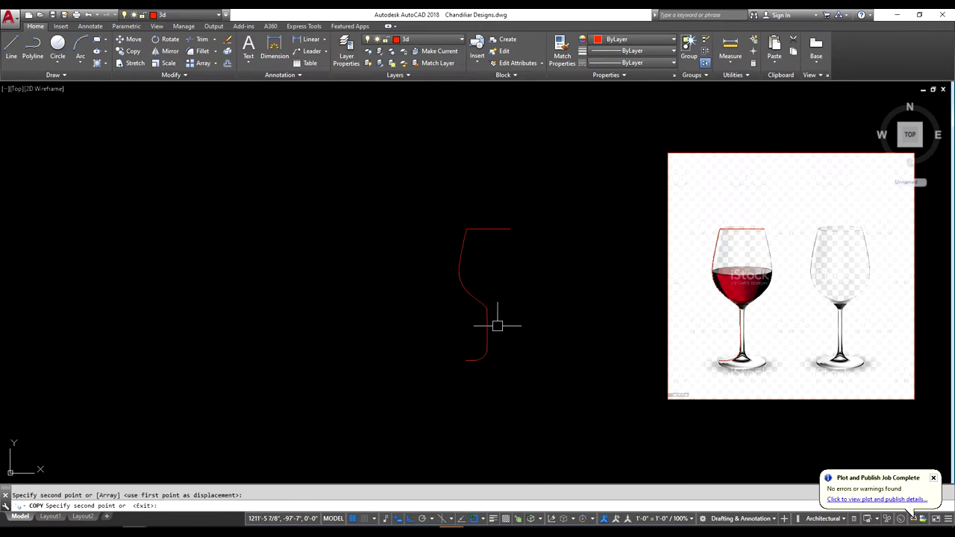
key(Escape)
Start a line at the top of the copied profile, then cancel it
scroll(473, 340, up, 1)
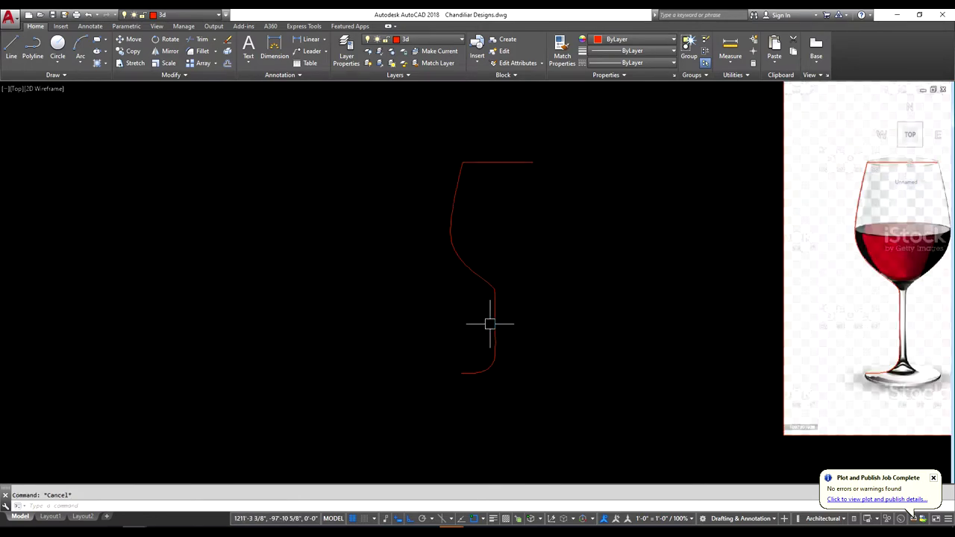
scroll(493, 325, up, 1)
text(l)
key(Return)
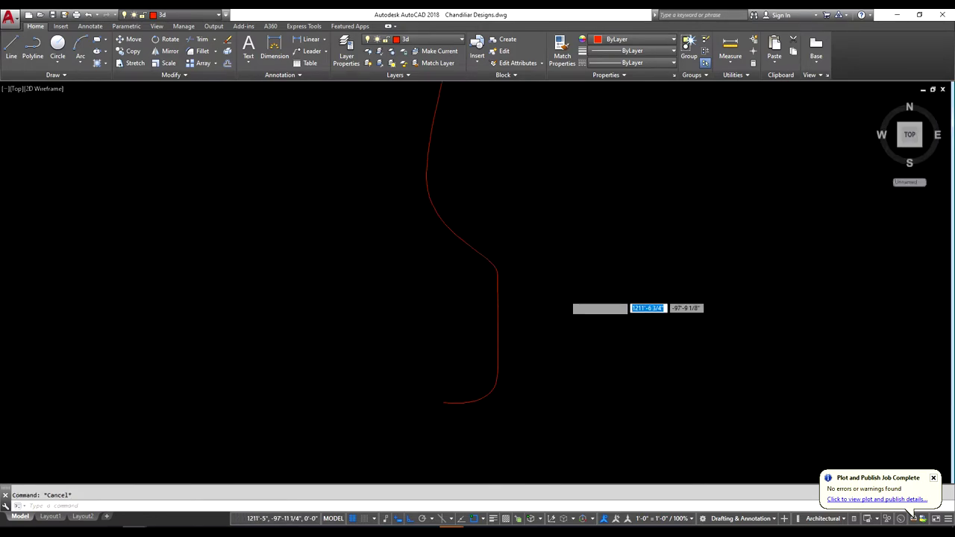
scroll(561, 296, down, 1)
click(527, 153)
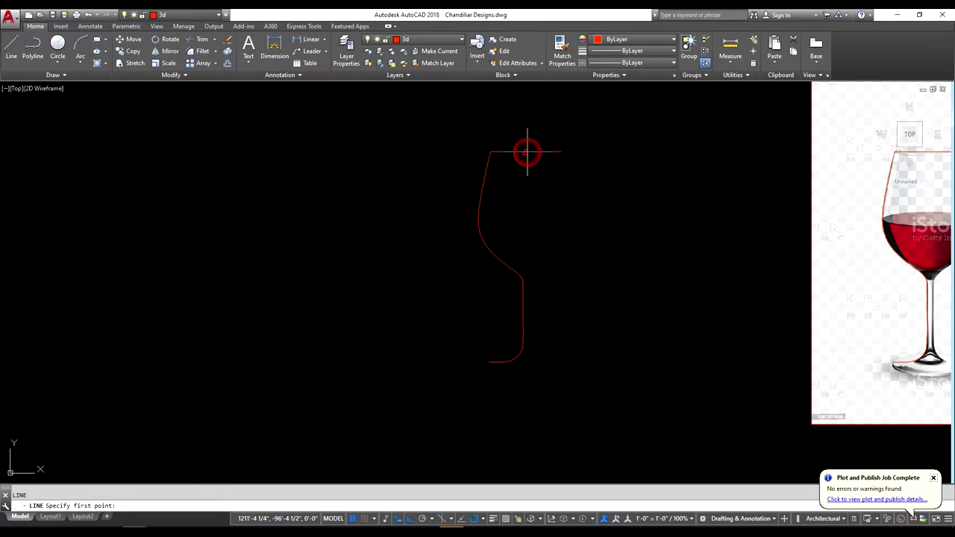
click(527, 152)
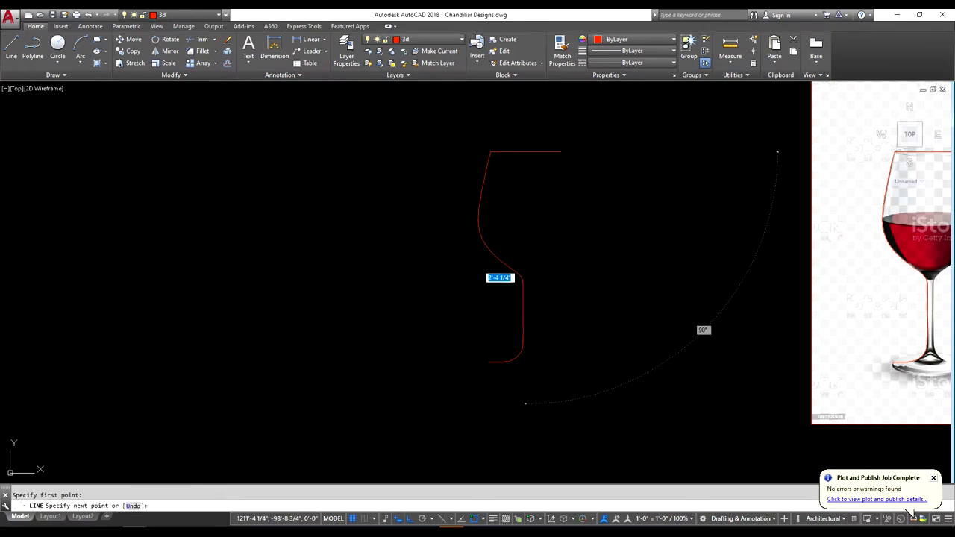
key(Escape)
click(527, 409)
Start a new line at the copied rim line's midpoint for the vertical axis
key(Escape)
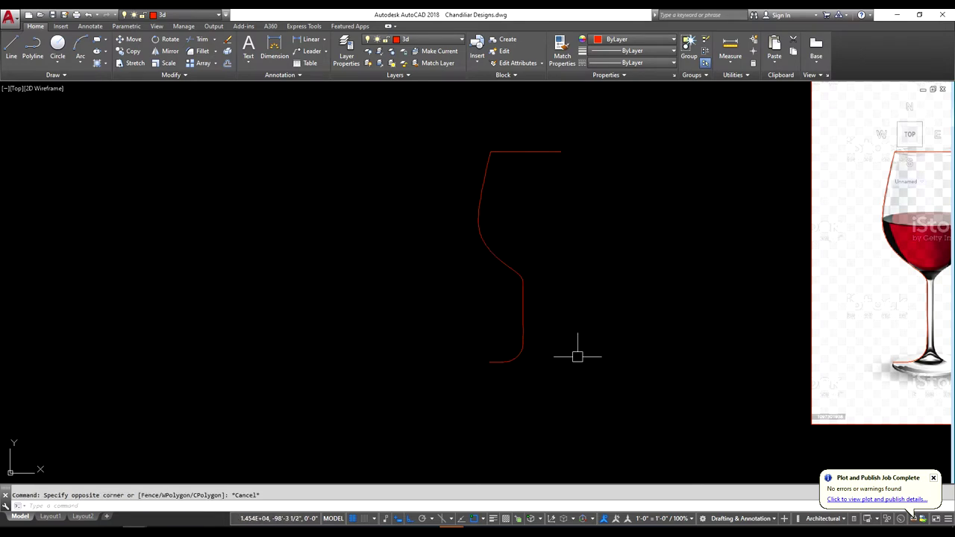
key(Return)
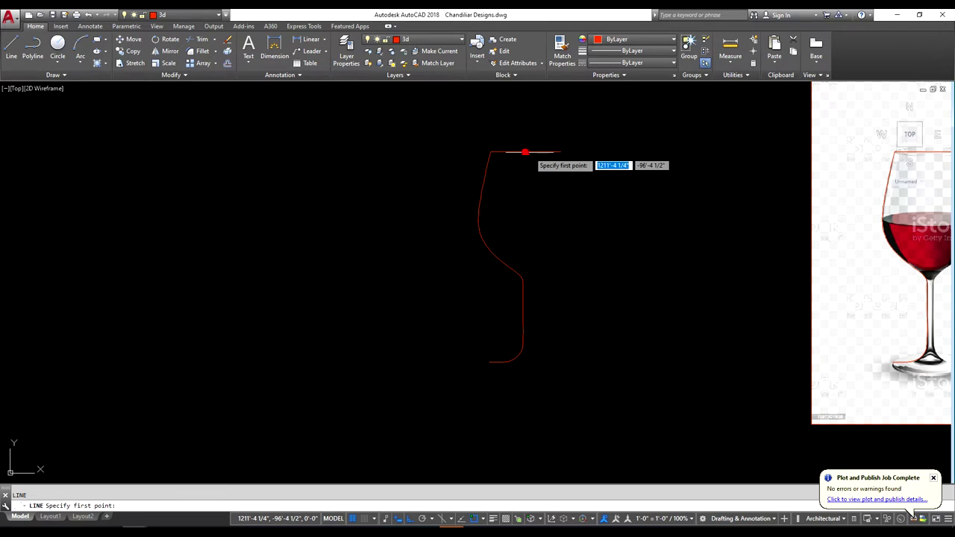
click(525, 152)
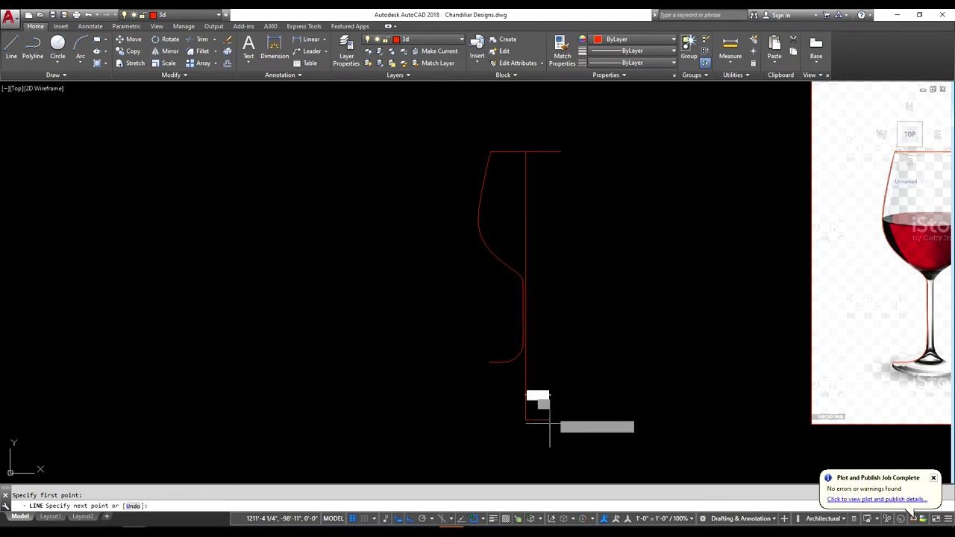
scroll(515, 336, up, 2)
Draw a free-angle three-point arc continuing down from the end of the foot curve
scroll(463, 381, up, 3)
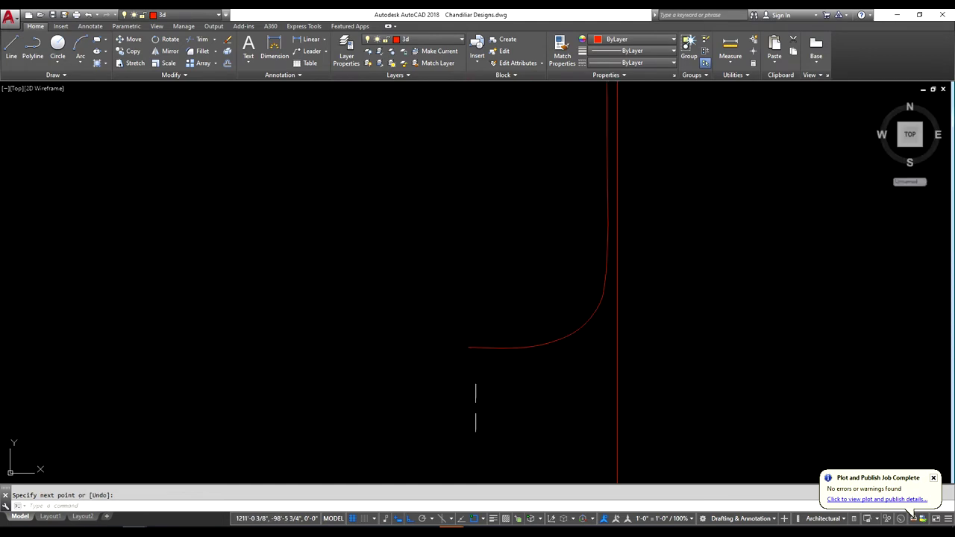
scroll(470, 405, up, 2)
key(Return)
scroll(458, 316, up, 2)
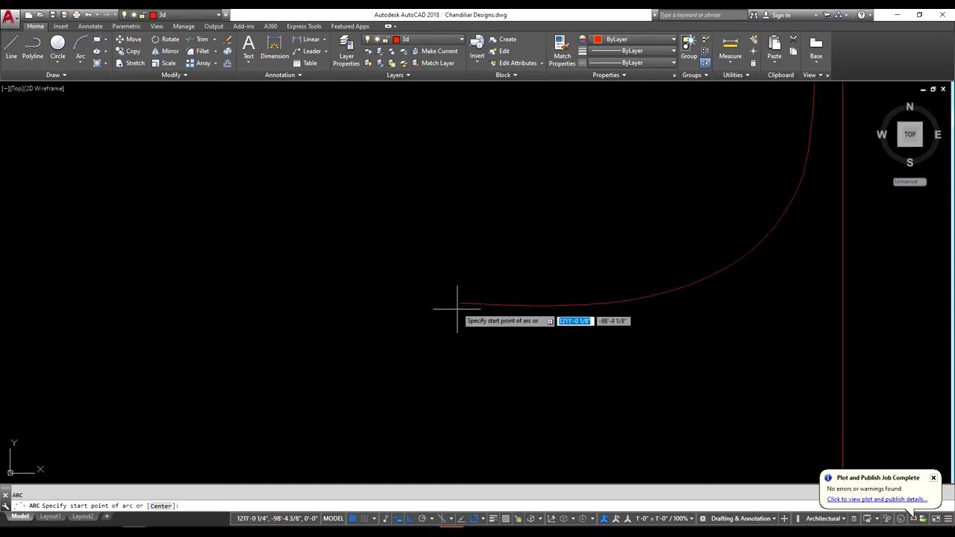
scroll(463, 309, up, 2)
scroll(462, 299, up, 2)
click(463, 300)
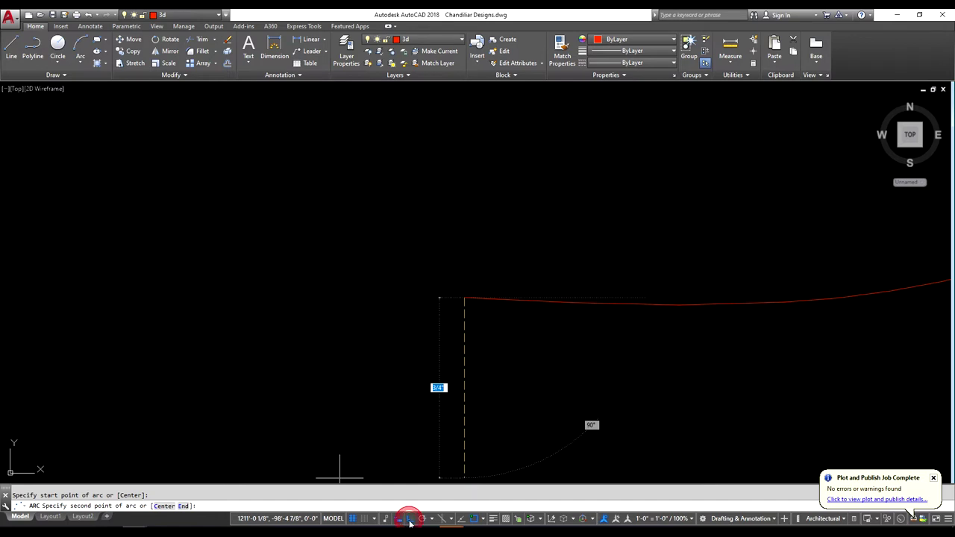
key(F8)
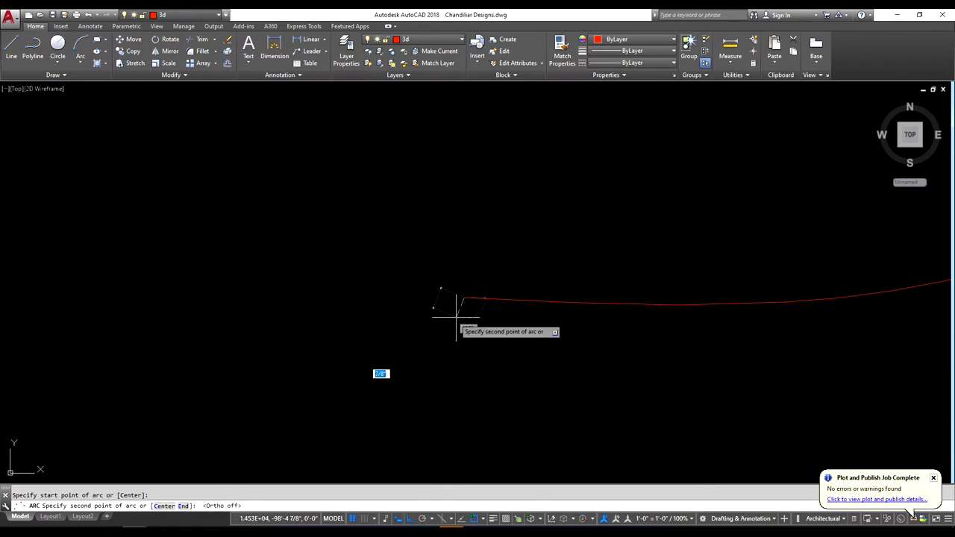
click(449, 325)
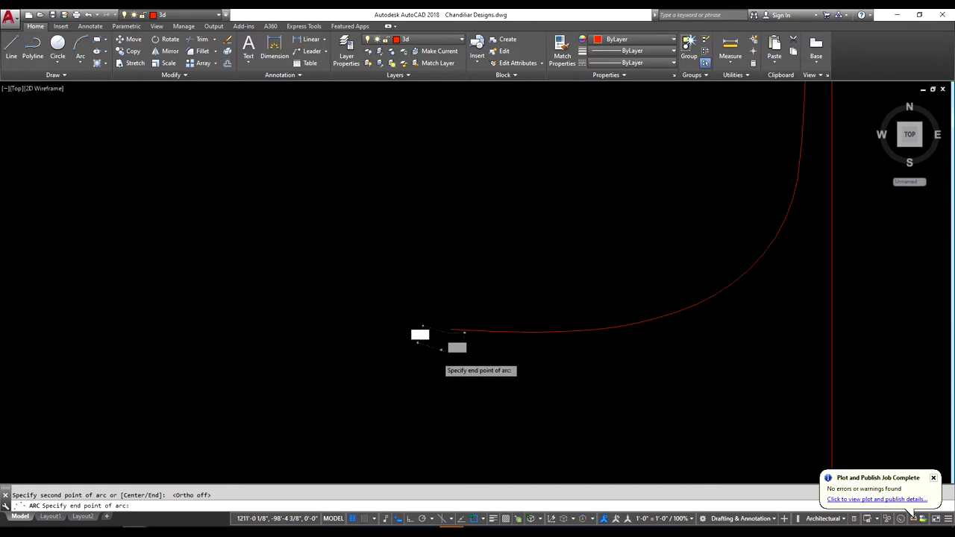
scroll(444, 356, up, 1)
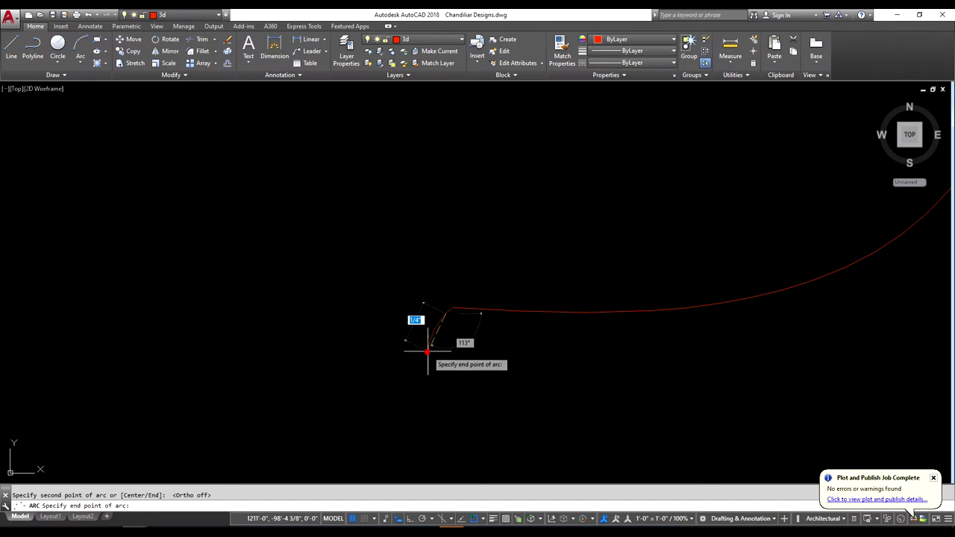
click(427, 349)
scroll(440, 378, down, 1)
scroll(449, 386, down, 1)
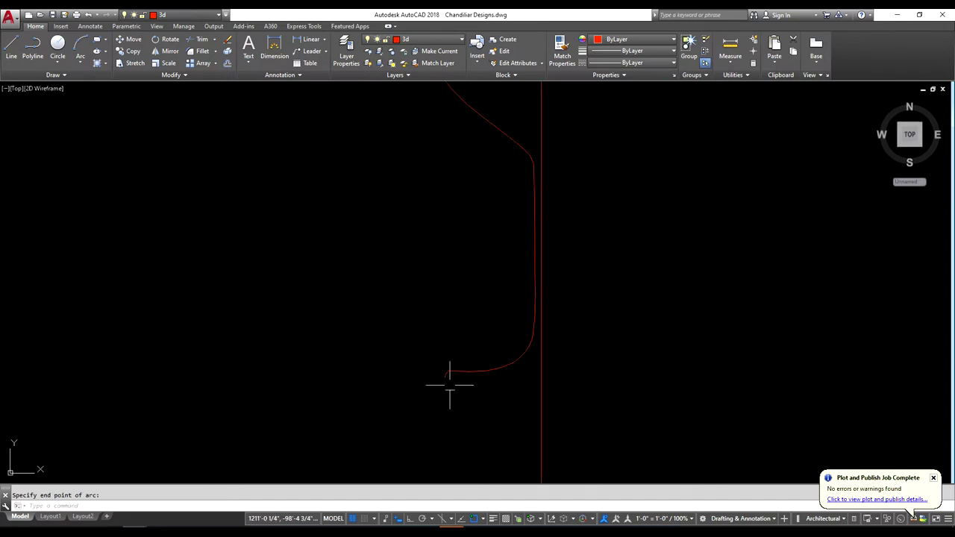
Draw a horizontal base line from the arc's end across the vertical axis
text(l)
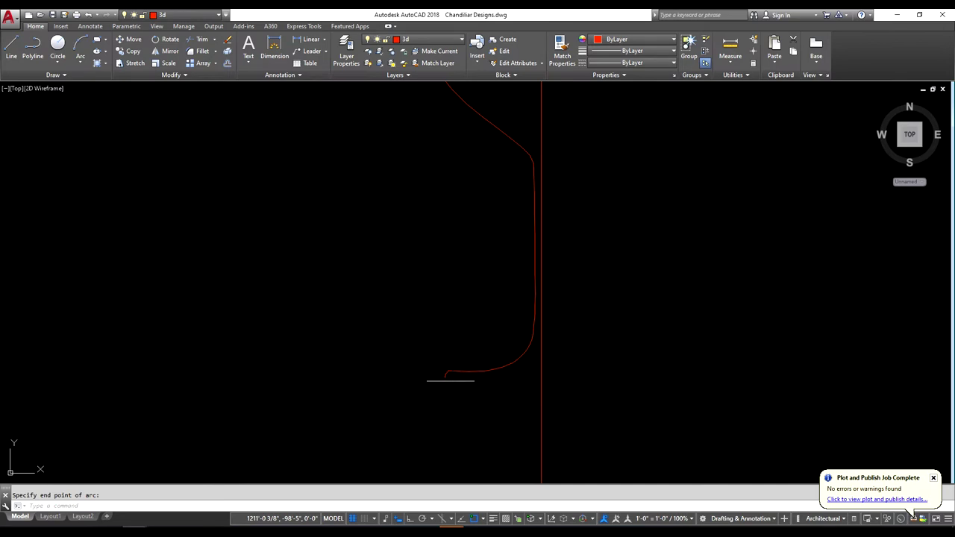
key(Return)
click(444, 375)
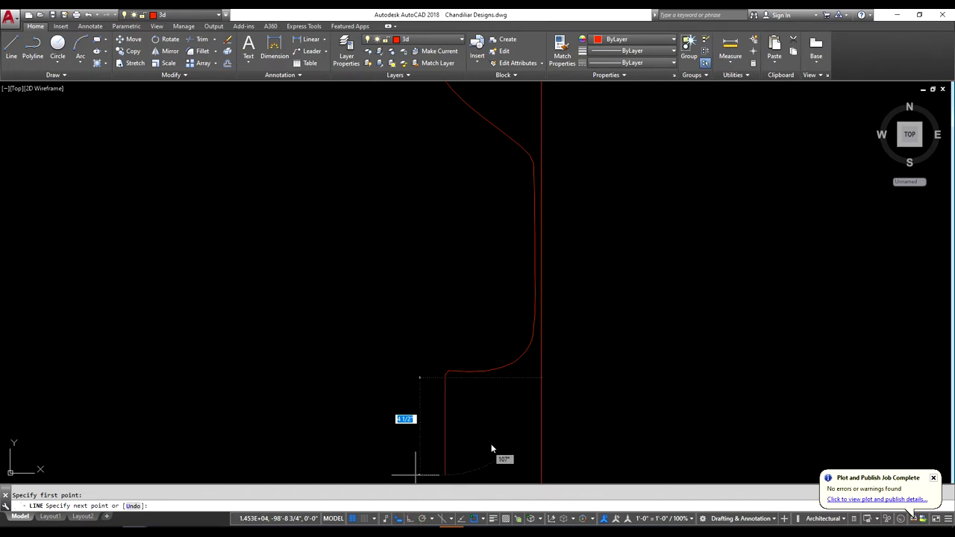
key(F8)
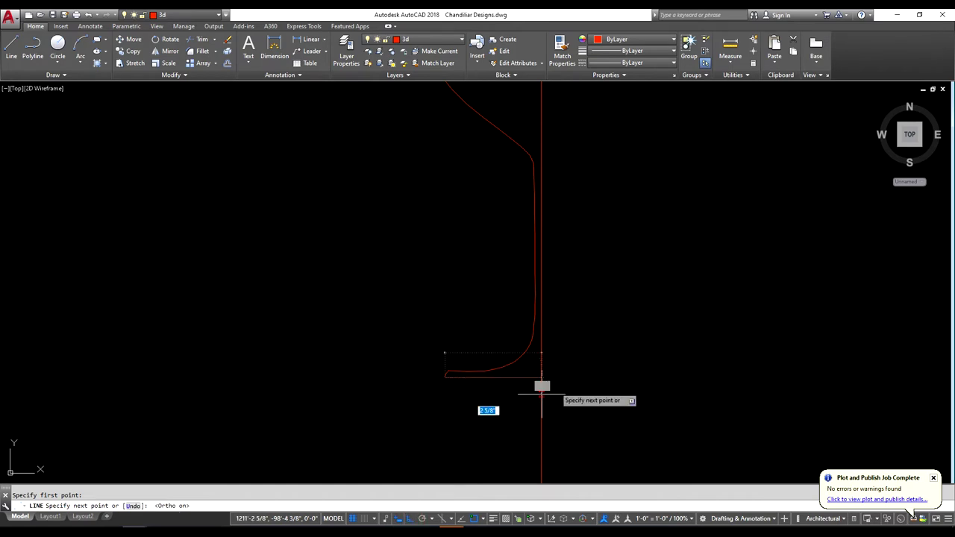
click(568, 379)
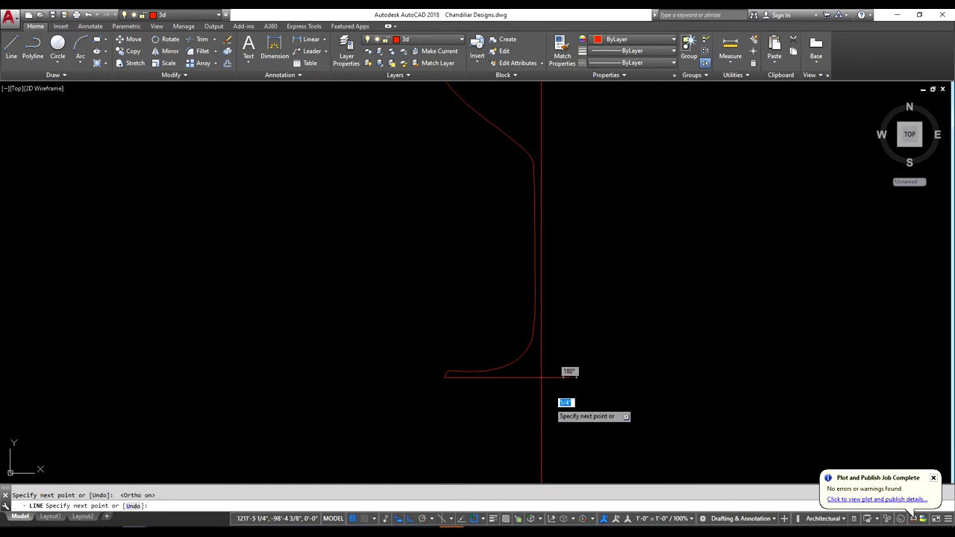
key(Return)
scroll(537, 392, down, 2)
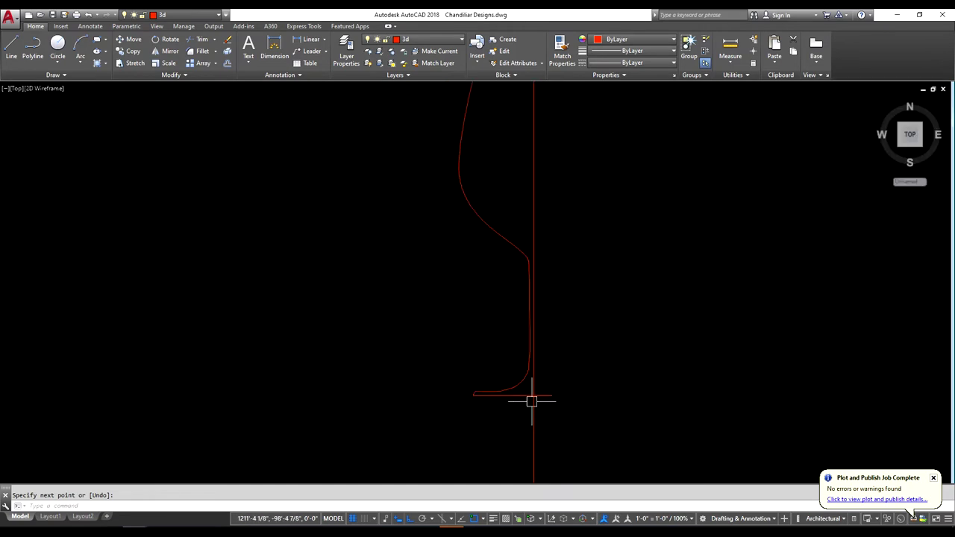
scroll(531, 402, up, 1)
scroll(523, 416, up, 1)
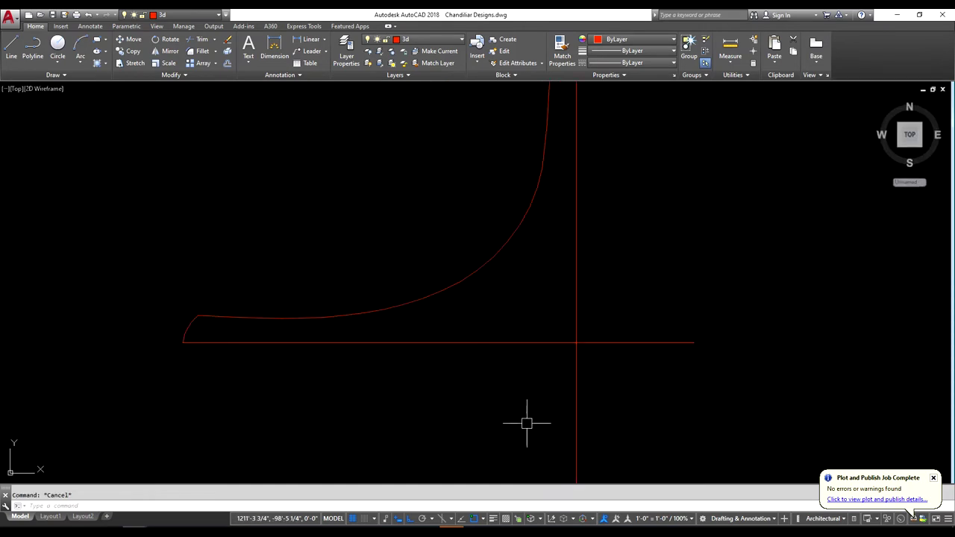
Draw a three-point arc from the base line up to the vertical centre axis
key(Return)
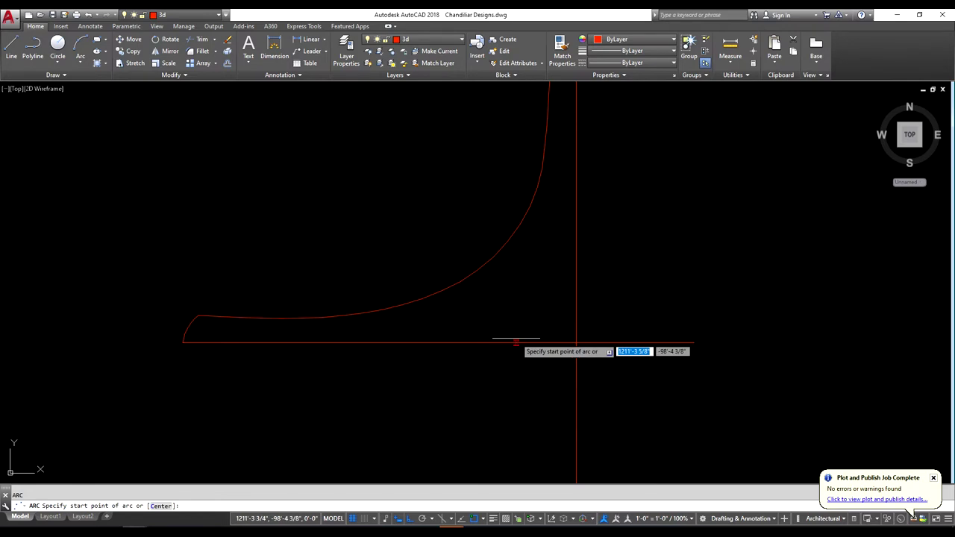
click(527, 341)
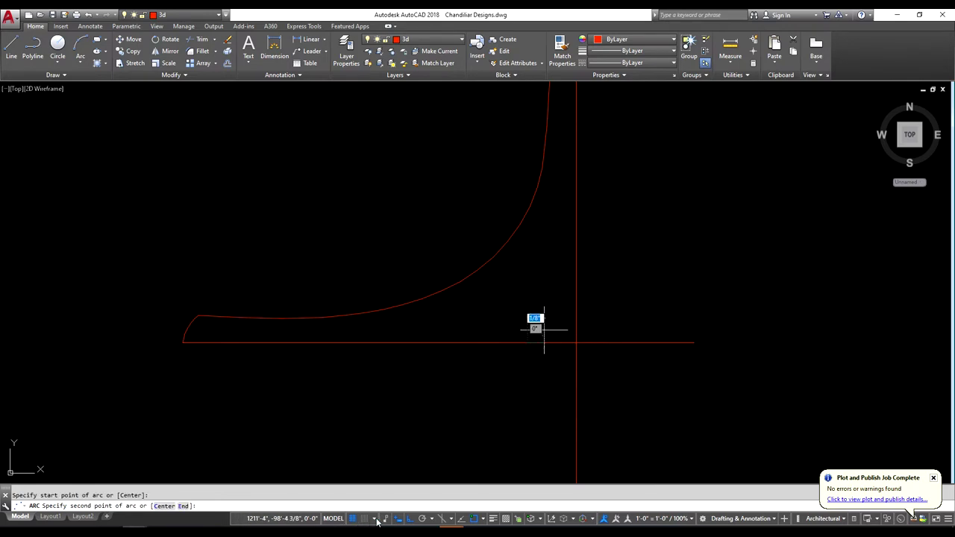
click(409, 519)
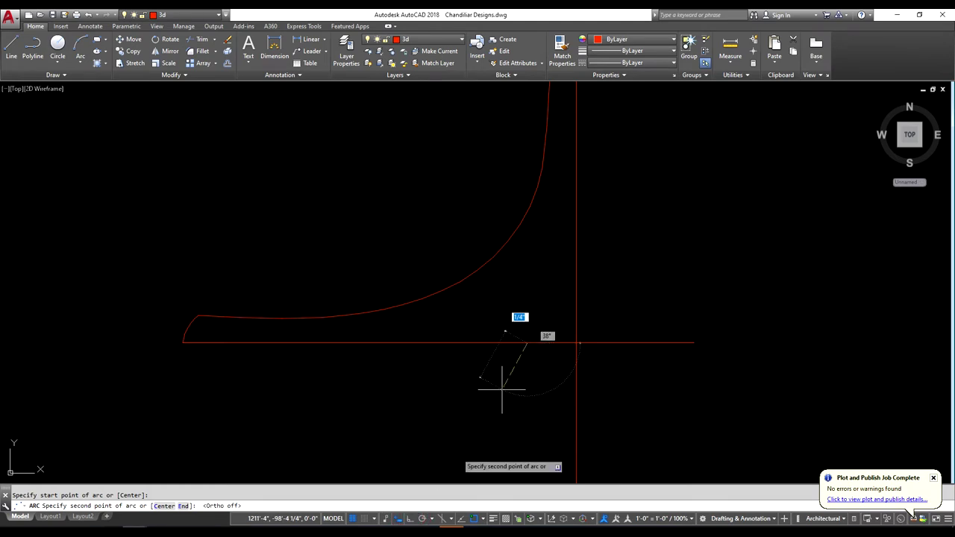
click(554, 315)
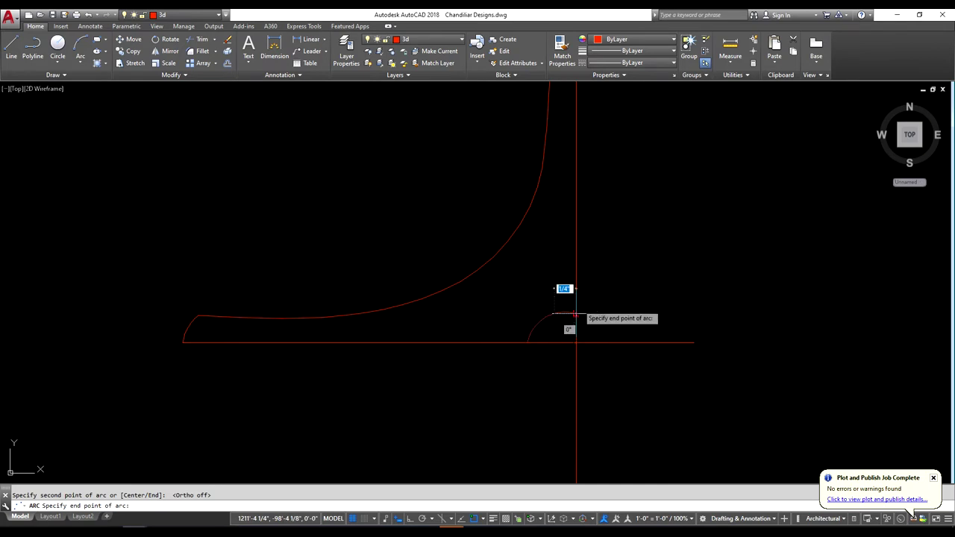
click(576, 306)
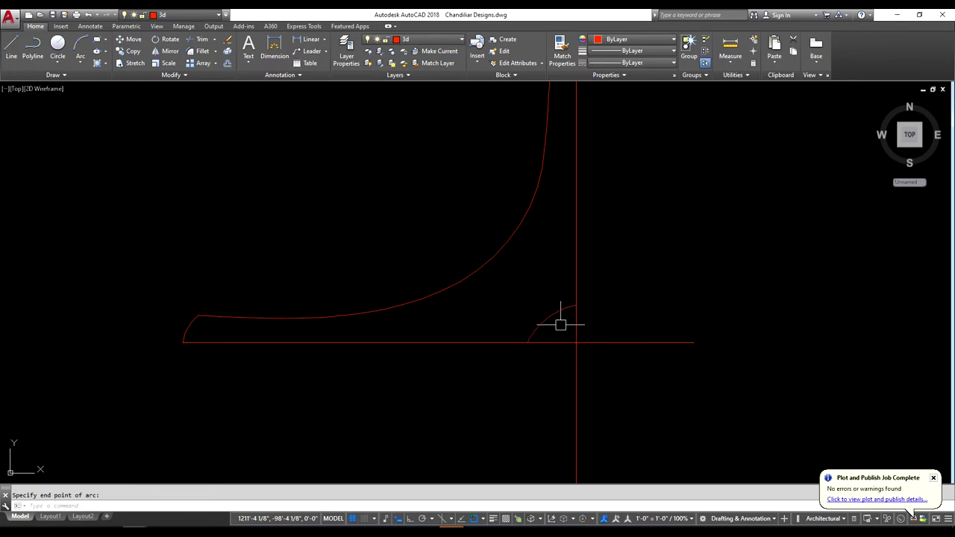
scroll(535, 363, down, 4)
scroll(570, 323, up, 4)
scroll(543, 326, up, 4)
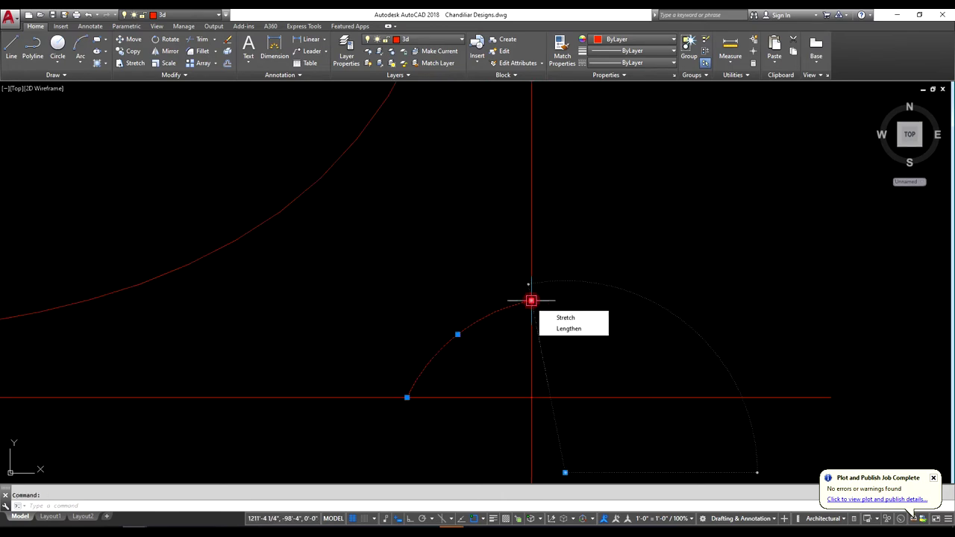
click(531, 300)
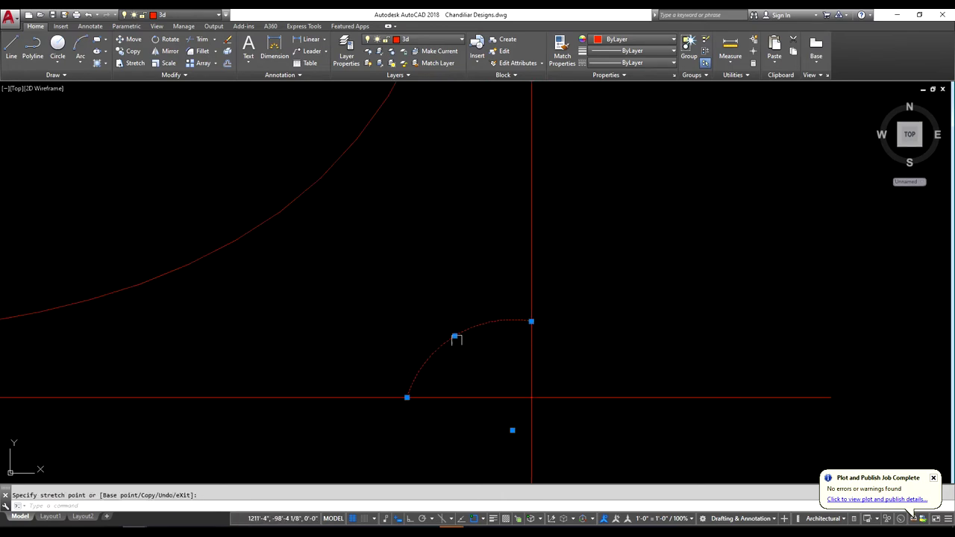
scroll(454, 337, up, 2)
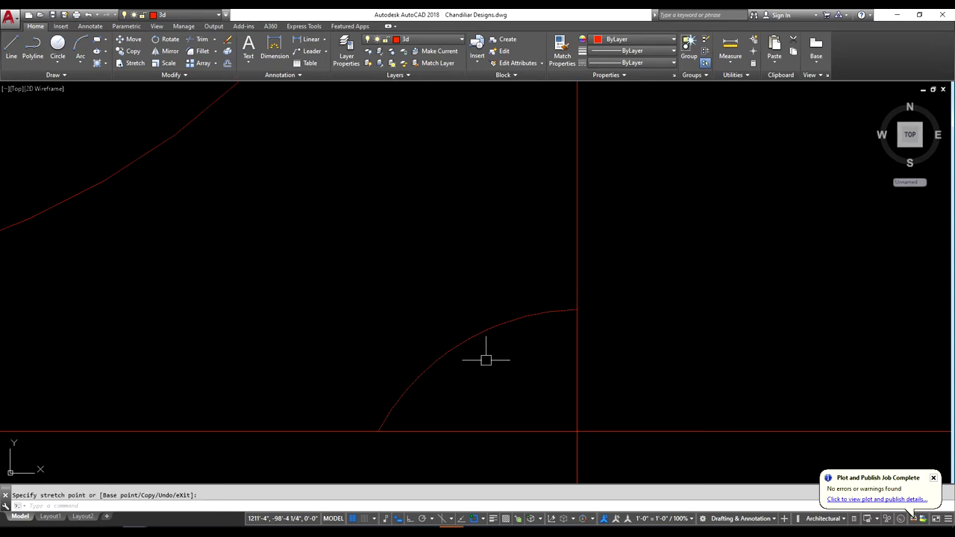
key(Escape)
scroll(486, 361, down, 6)
scroll(490, 373, down, 4)
scroll(479, 379, up, 4)
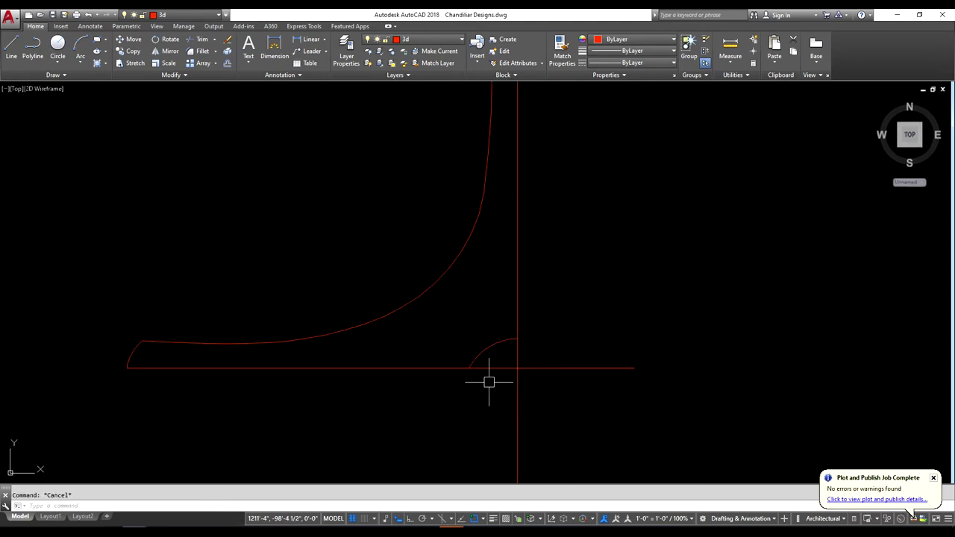
text(tr)
Trim the base line beyond the axis and under the new arc
key(Return)
click(548, 367)
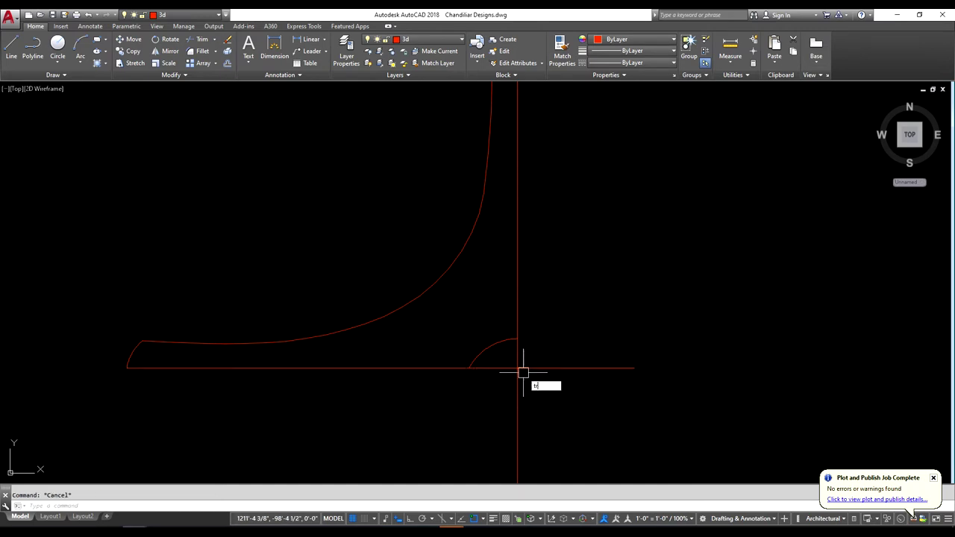
key(Return)
key(Return)
click(539, 363)
click(533, 380)
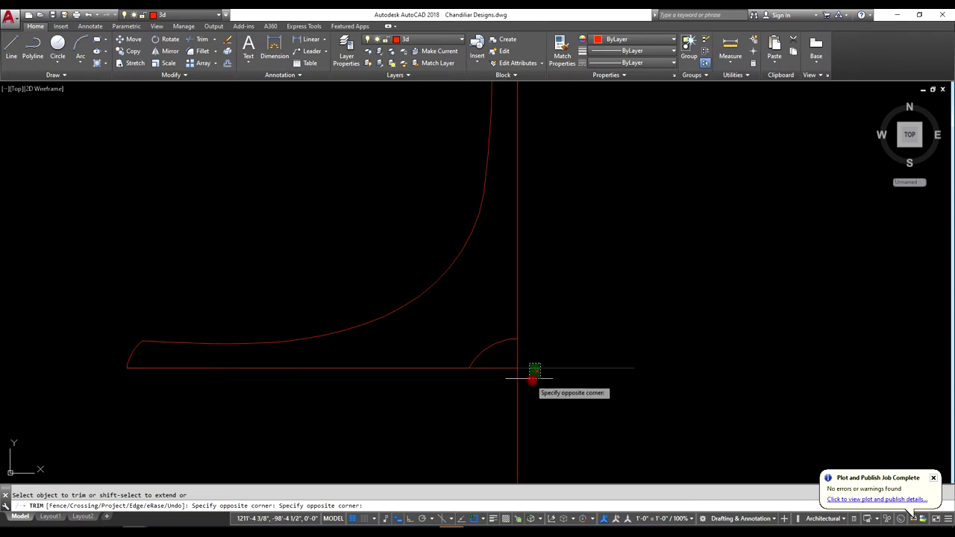
click(494, 367)
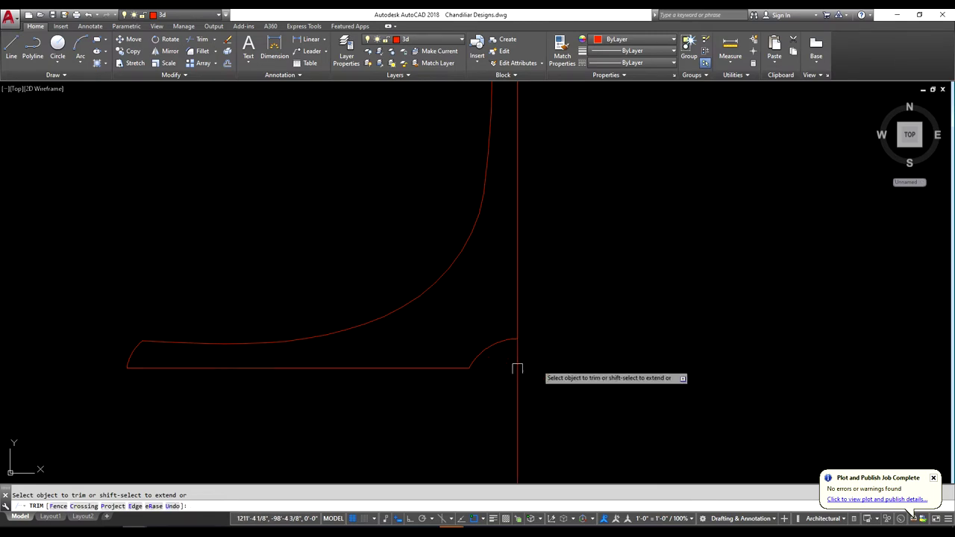
scroll(552, 357, down, 4)
scroll(575, 351, down, 2)
scroll(533, 363, down, 3)
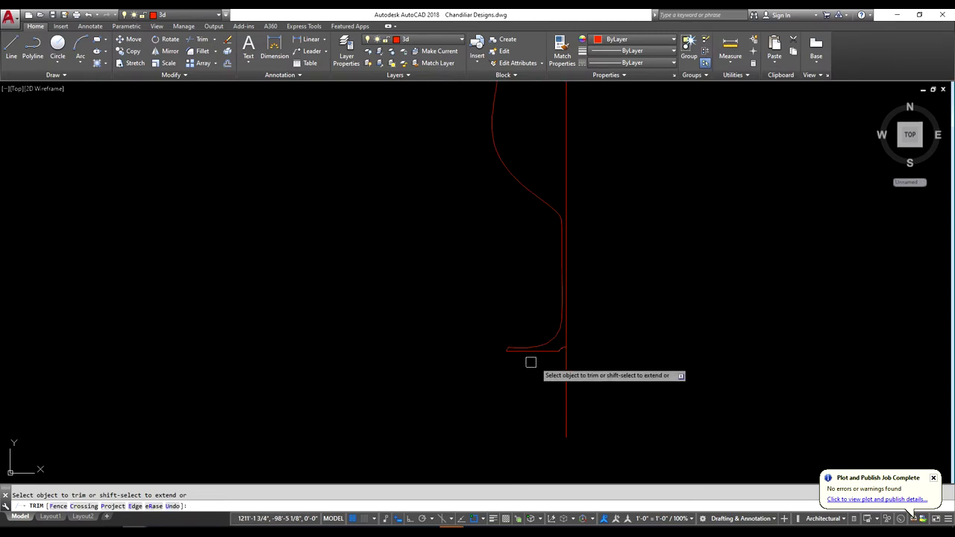
scroll(533, 358, down, 2)
scroll(576, 205, up, 2)
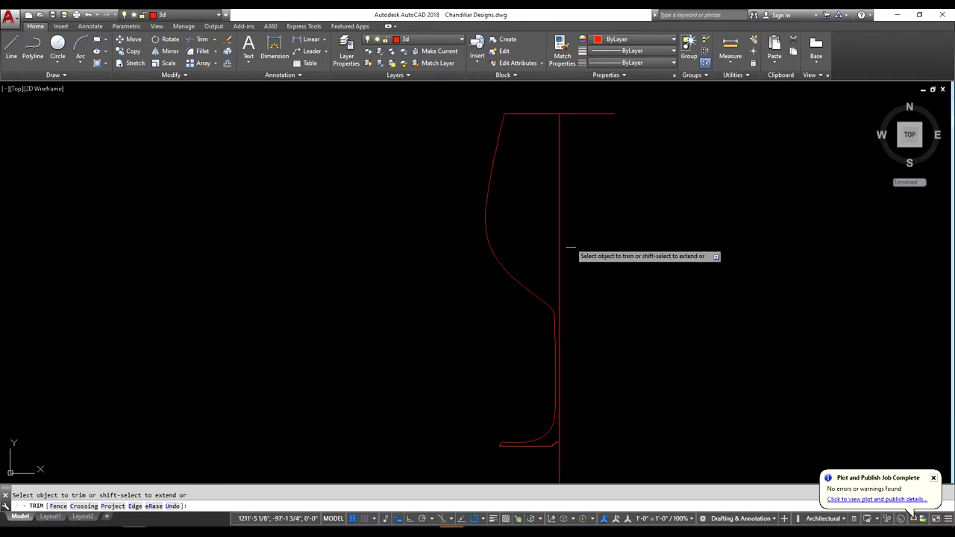
key(Escape)
key(Return)
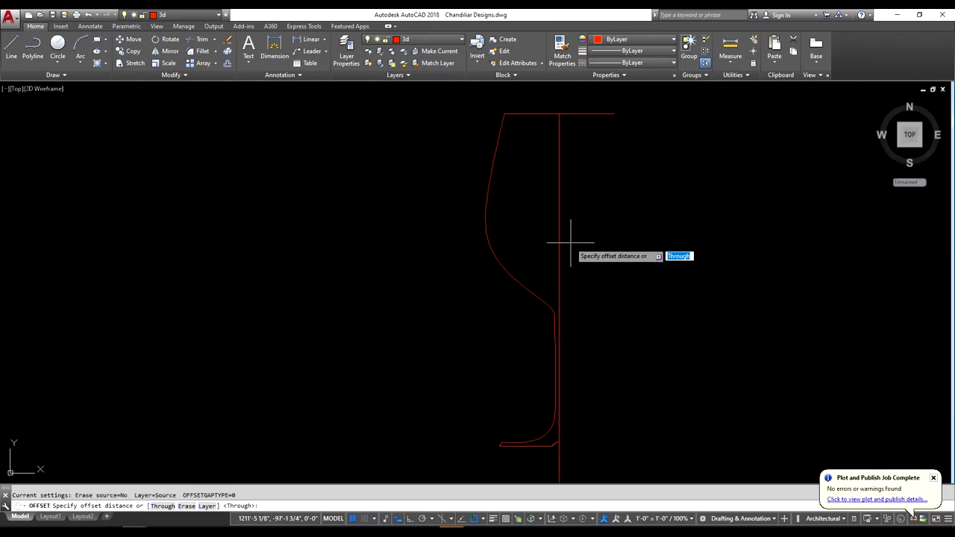
key(Escape)
text(l)
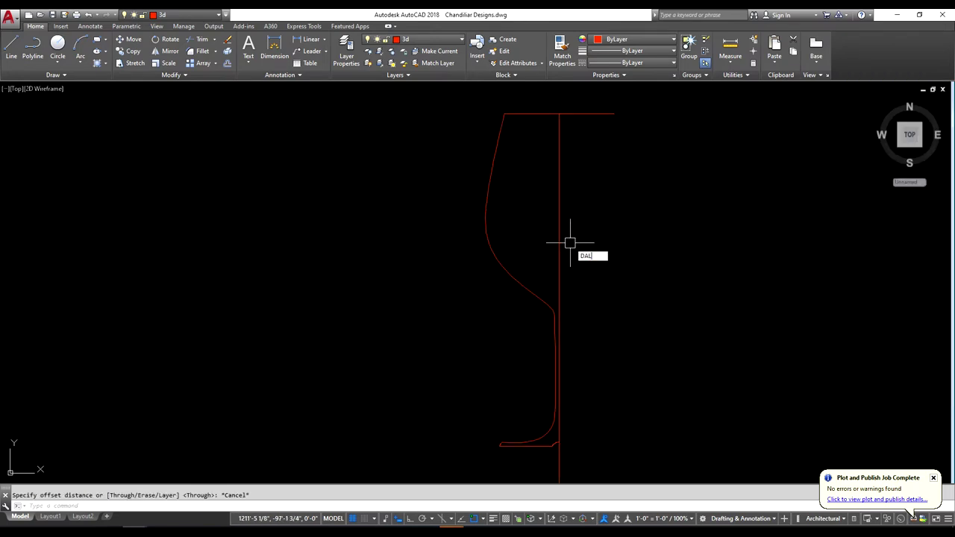
key(Return)
scroll(544, 292, up, 2)
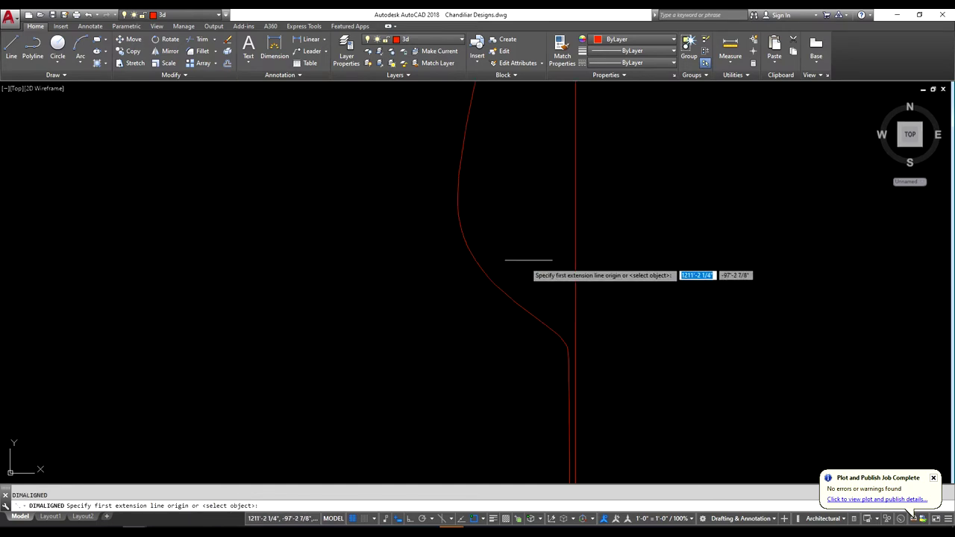
scroll(522, 263, up, 1)
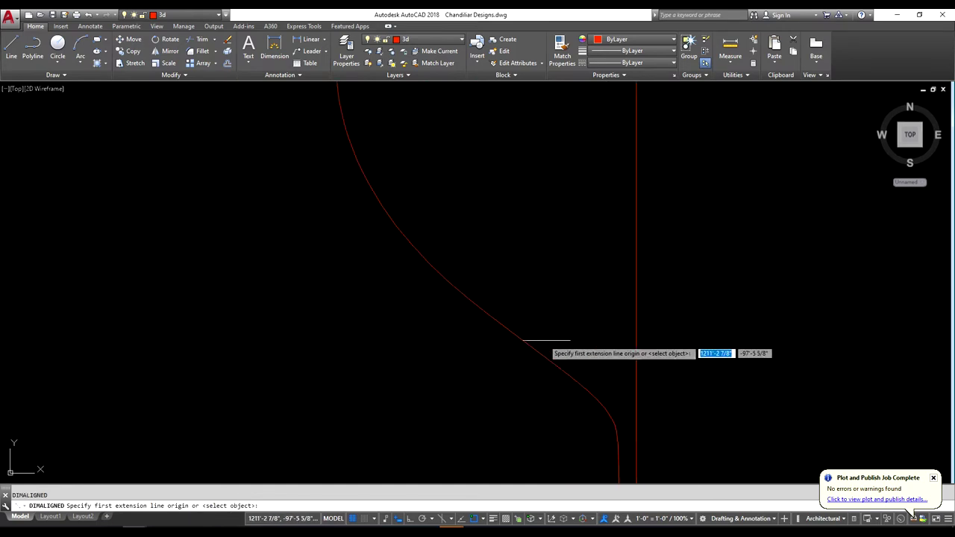
scroll(527, 341, up, 3)
click(527, 340)
click(526, 341)
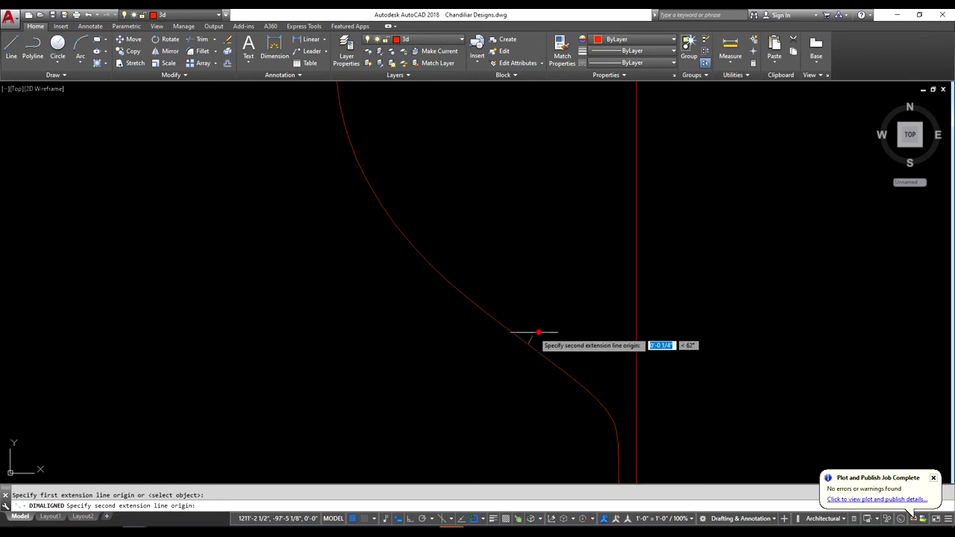
click(537, 330)
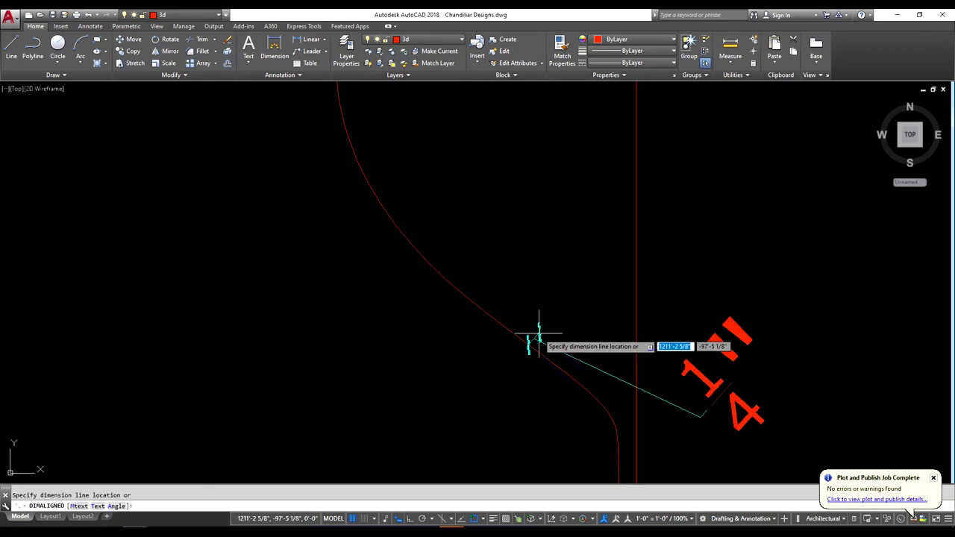
key(Escape)
scroll(564, 321, down, 2)
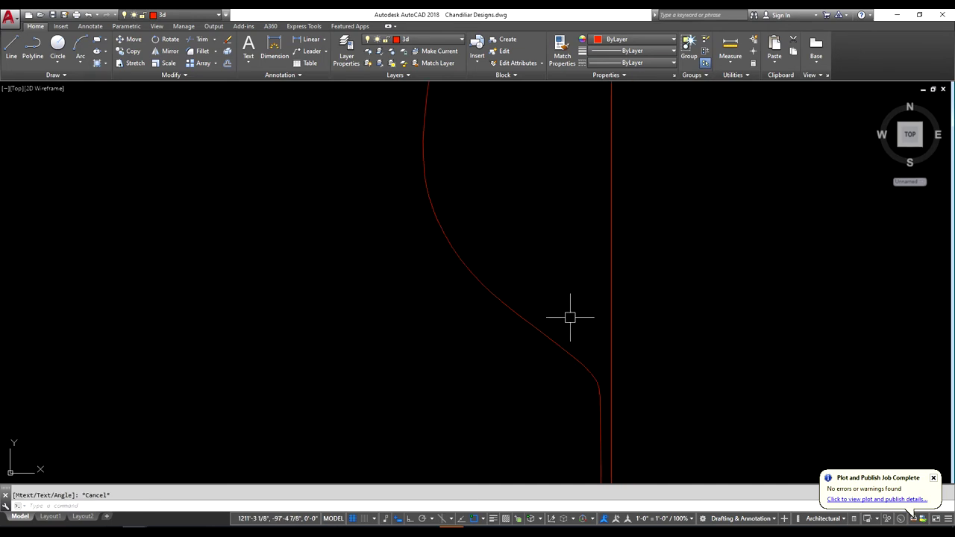
scroll(571, 317, down, 2)
scroll(565, 284, down, 2)
scroll(552, 285, up, 1)
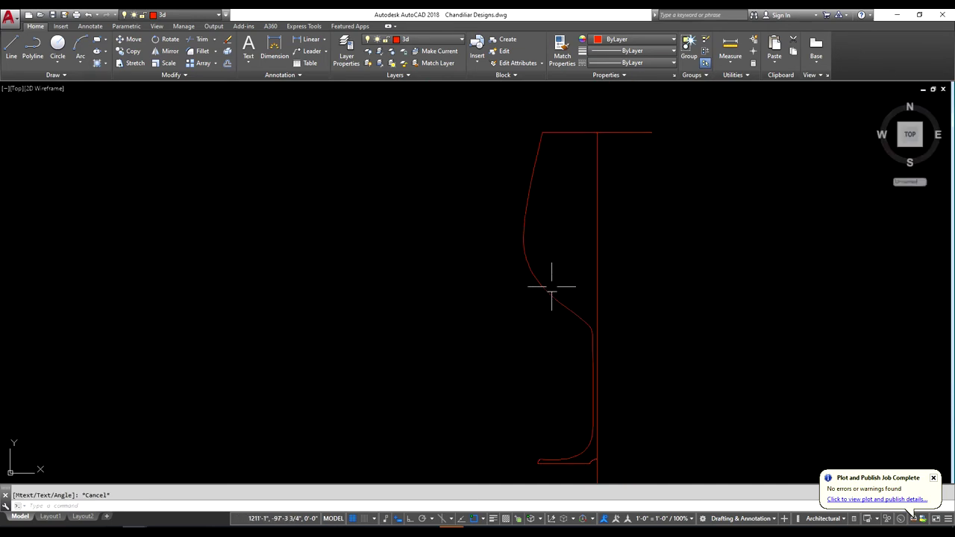
Offset the glass profile 0.25 toward the centre line to create the inner wall
key(Return)
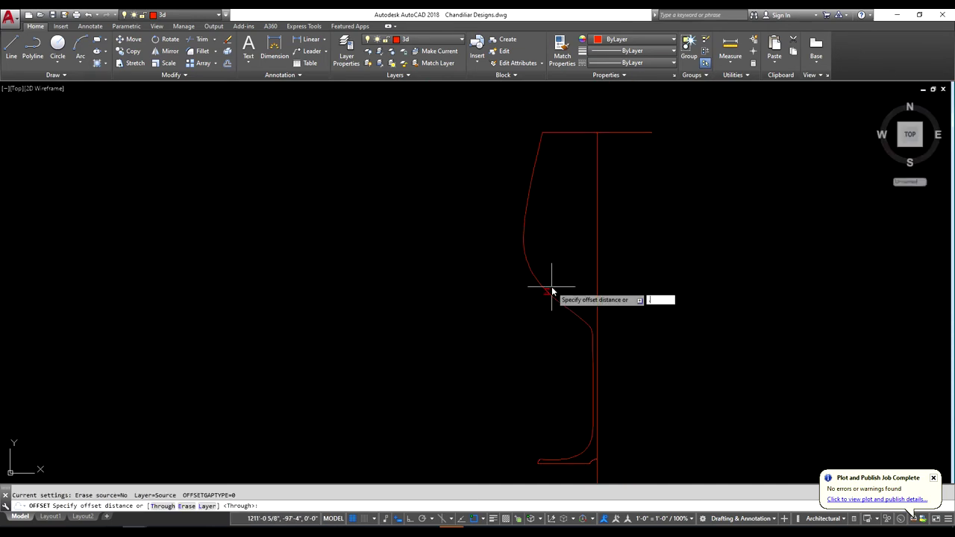
text(1/8)
key(Return)
click(544, 284)
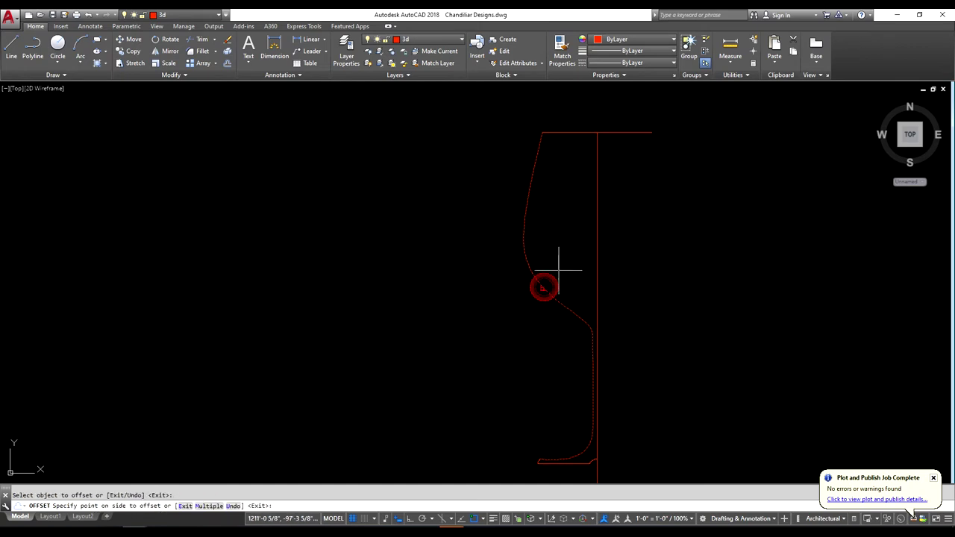
key(Escape)
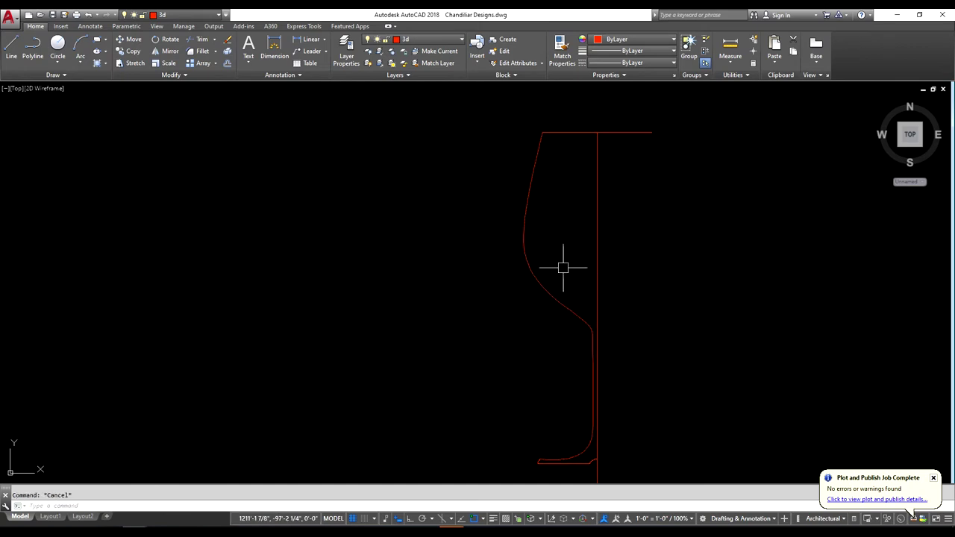
text(o)
key(Return)
text(.25)
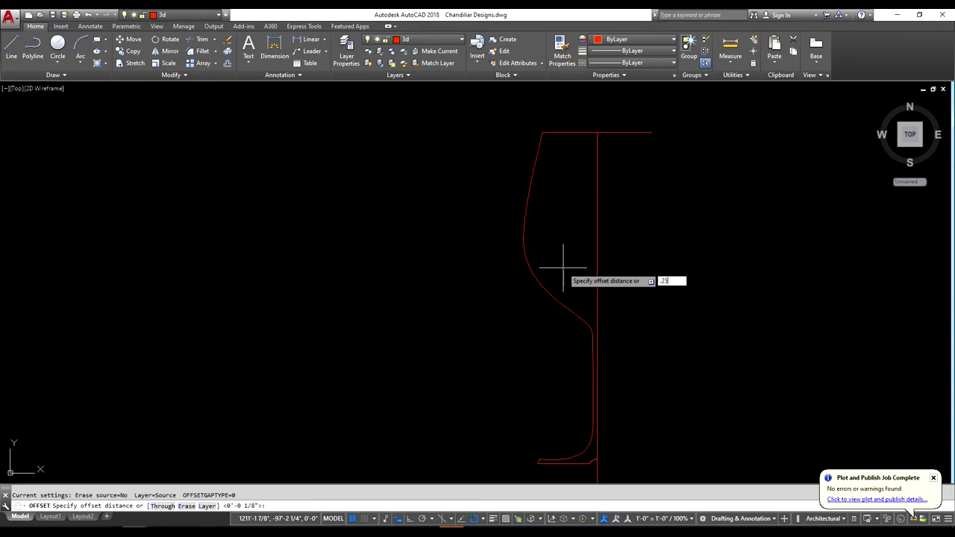
key(Return)
click(541, 288)
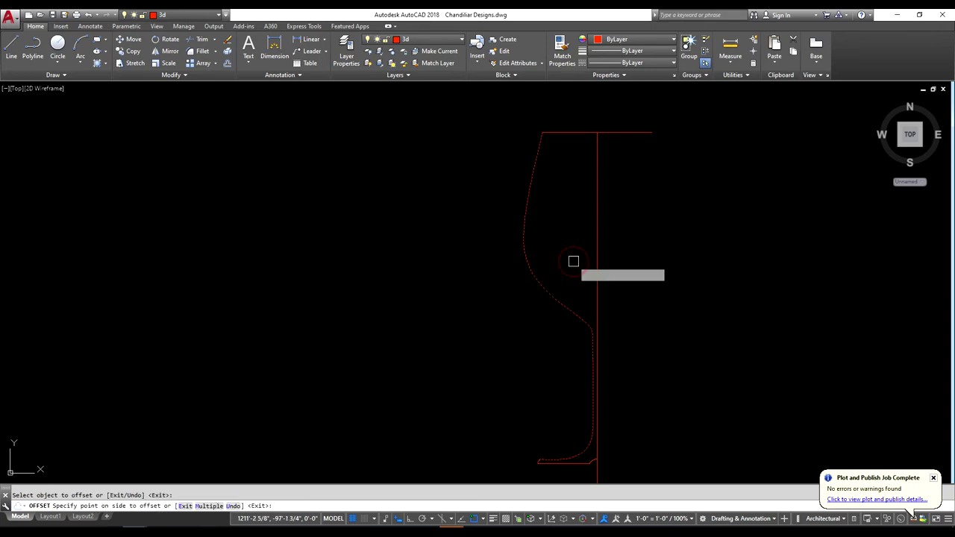
click(573, 261)
key(Escape)
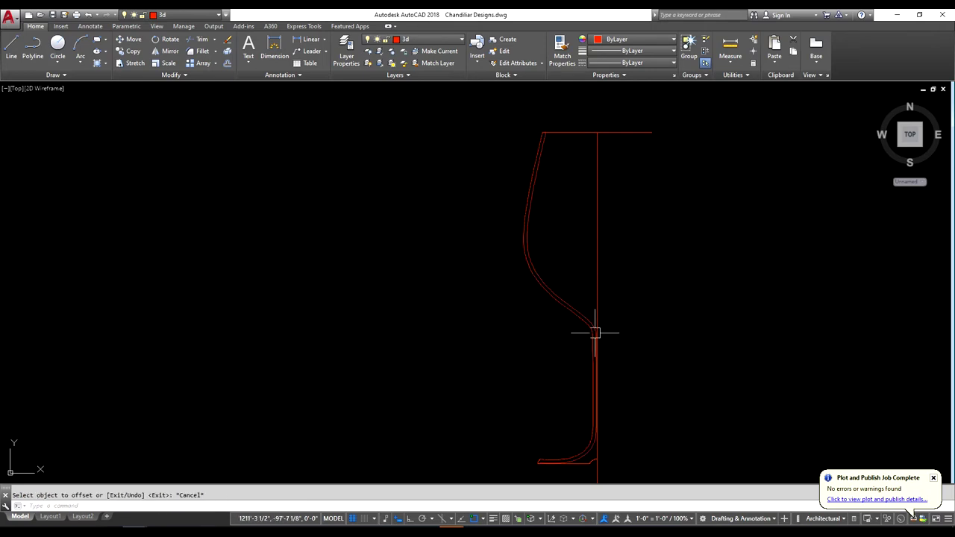
Grip-stretch the offset profile's vertex at the stem junction to a new position
scroll(595, 332, up, 3)
scroll(590, 328, up, 2)
click(585, 320)
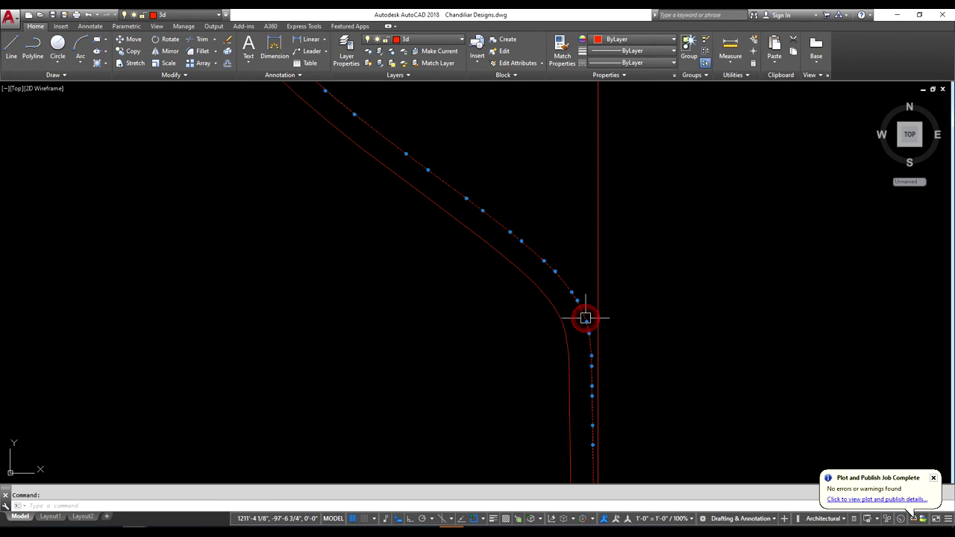
click(591, 355)
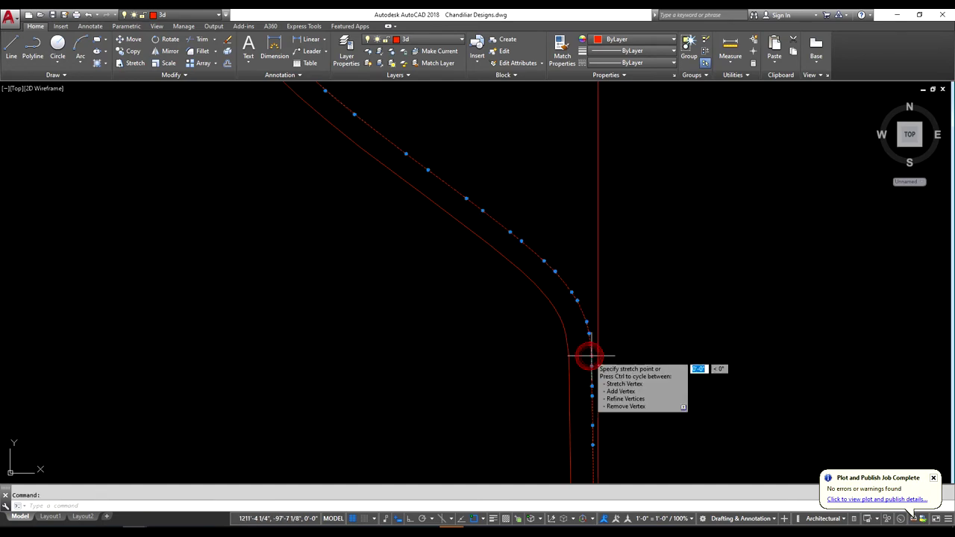
click(628, 356)
key(Escape)
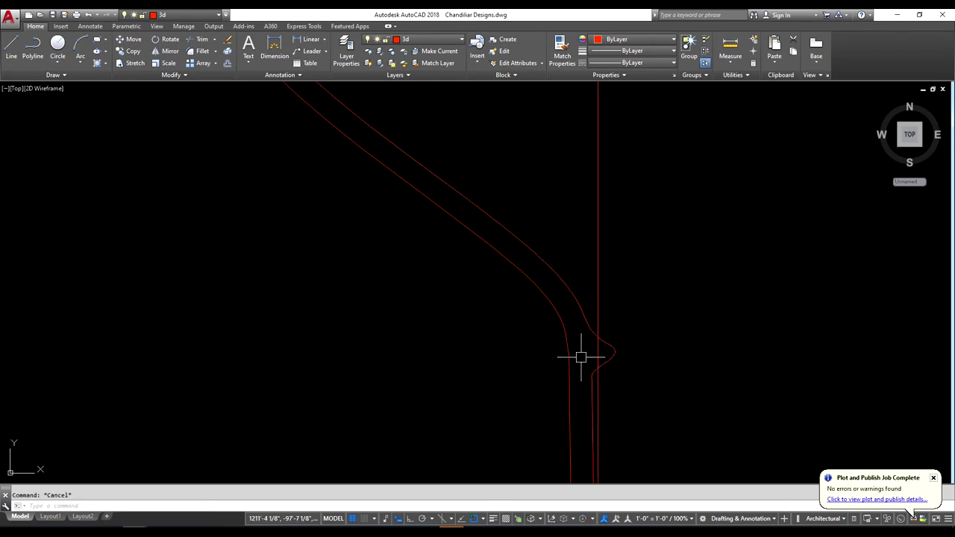
text(tr)
key(Return)
key(Return)
Trim away the bump on the profile and delete the stray small piece
click(610, 349)
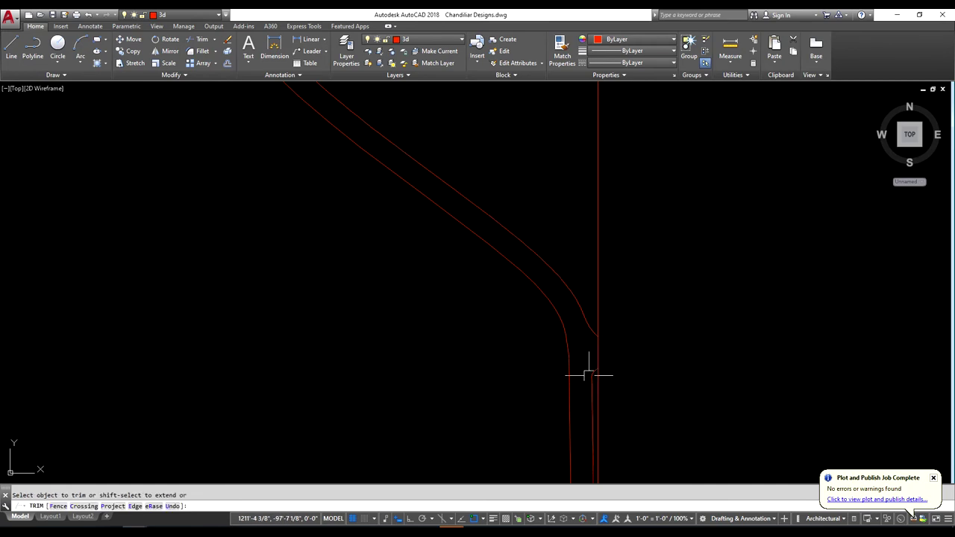
key(Escape)
click(590, 377)
key(Delete)
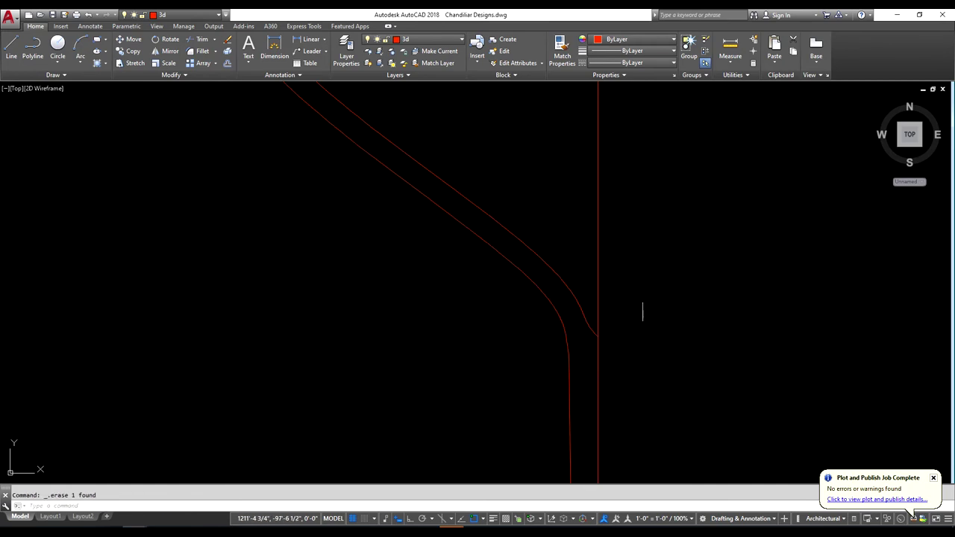
Erase the straight top edge line of the glass rim
scroll(639, 309, down, 3)
scroll(631, 190, up, 2)
scroll(629, 200, up, 3)
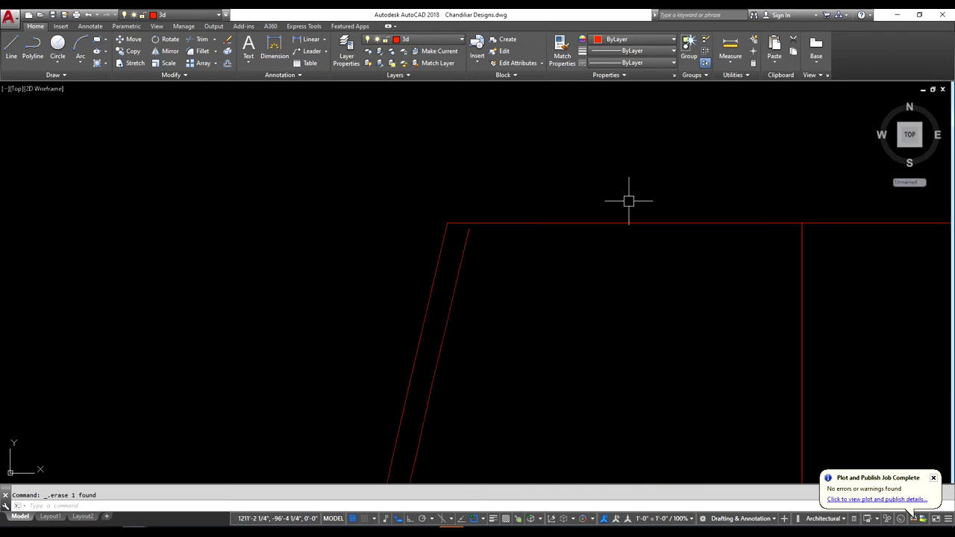
click(629, 222)
click(577, 254)
click(465, 234)
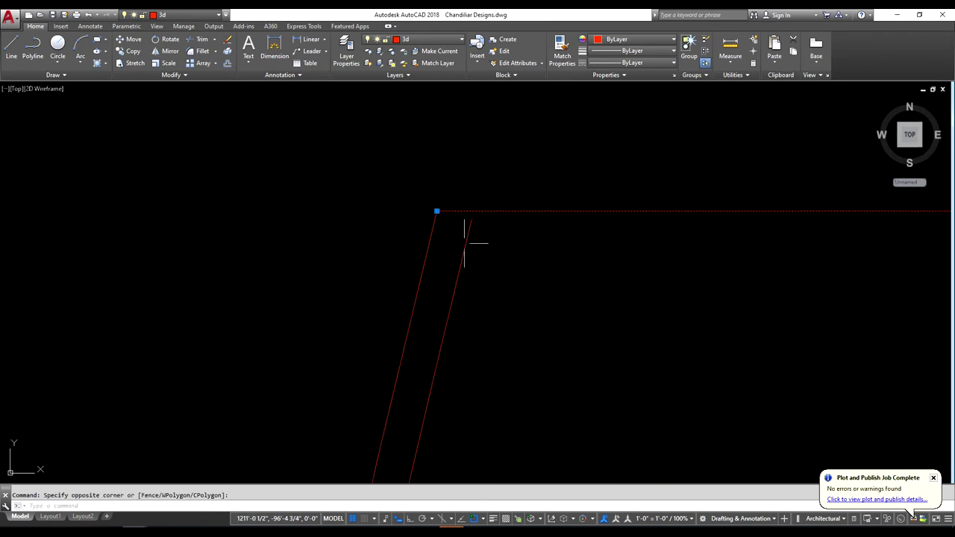
key(Delete)
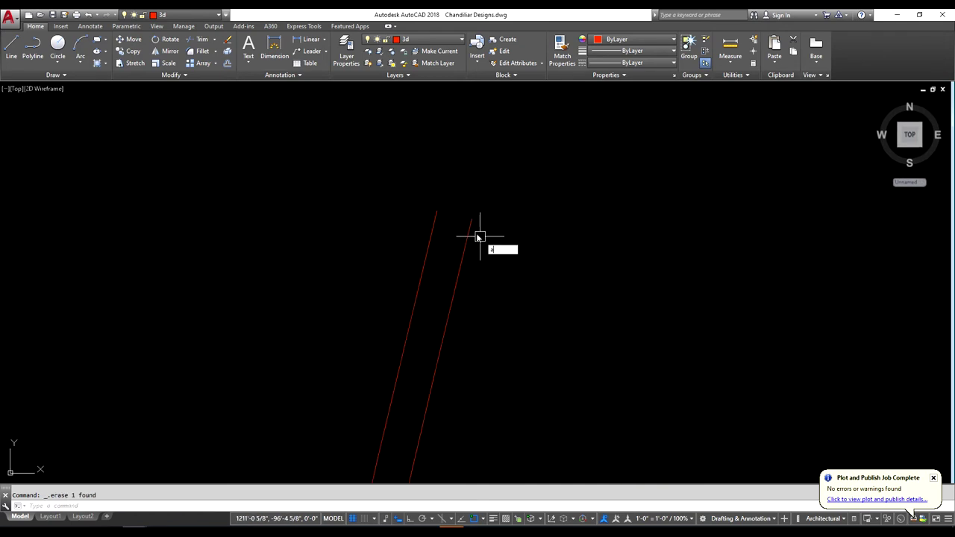
Draw a 3-point arc from the outer wall top over to the inner wall top
text(arc)
key(Return)
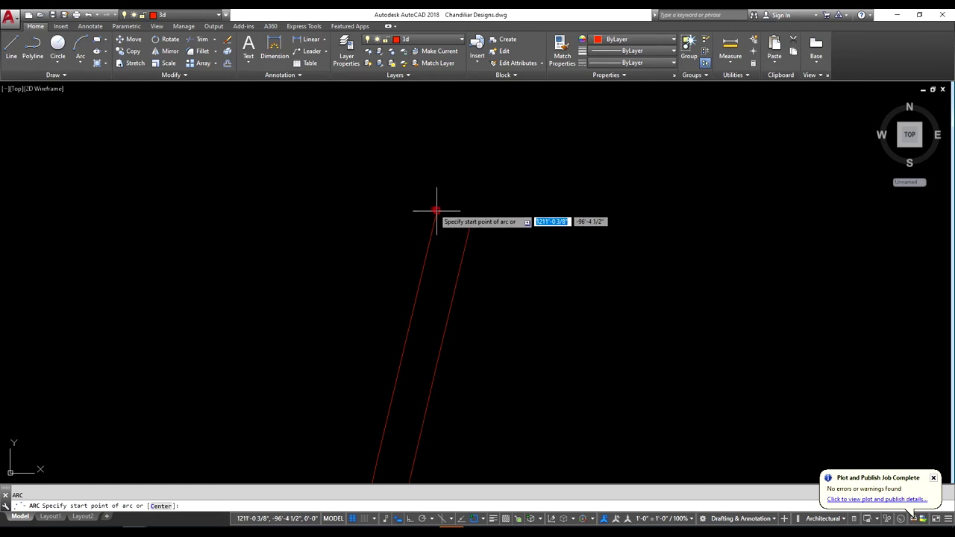
click(434, 210)
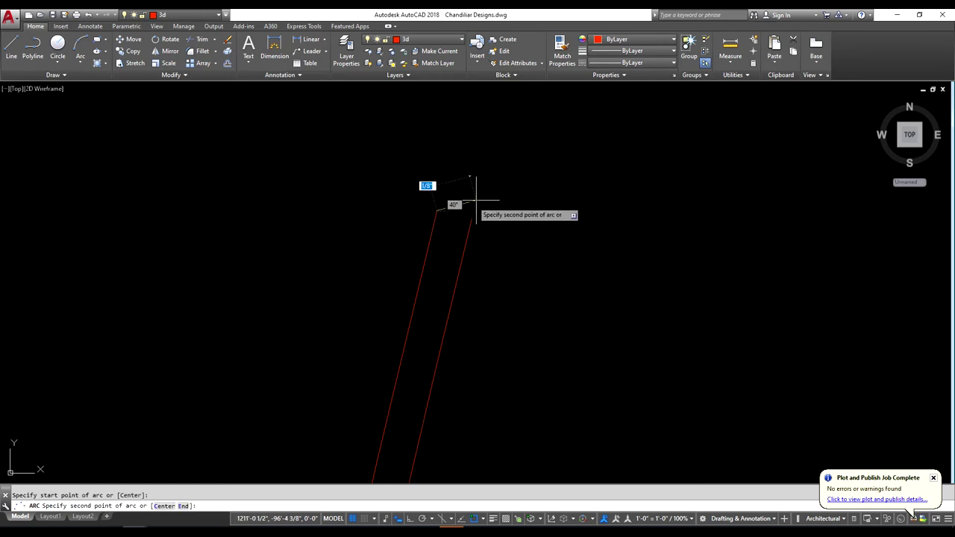
click(463, 200)
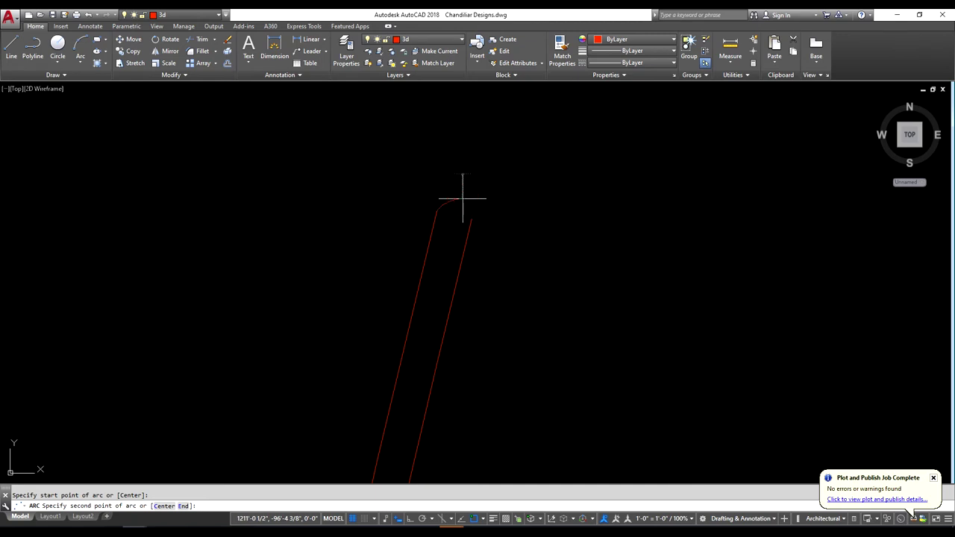
click(472, 220)
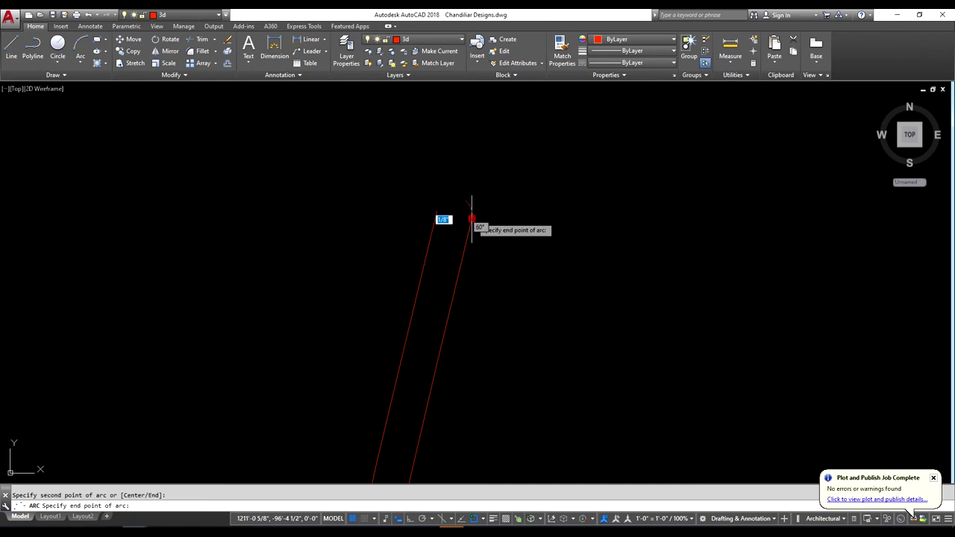
click(471, 218)
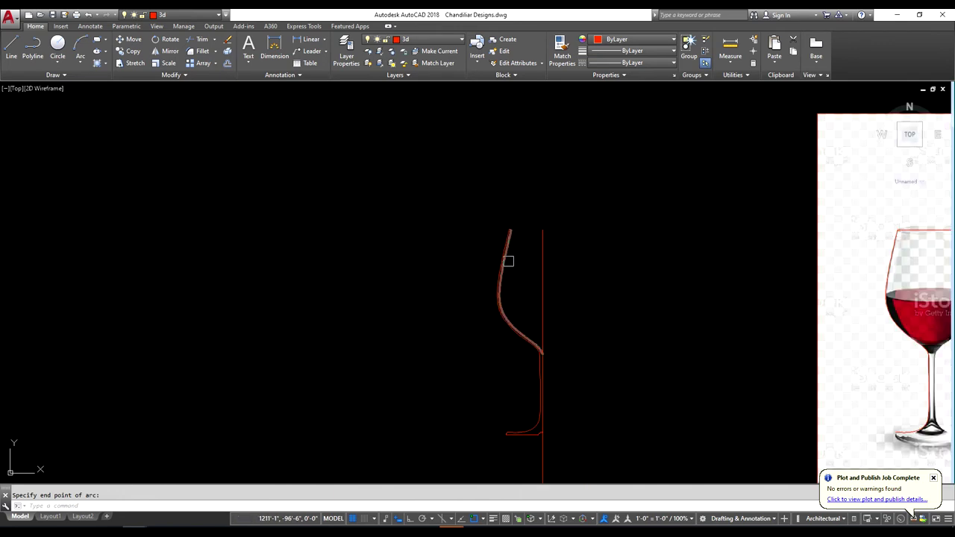
Trim the vertical centre line above the stem and below the base
scroll(537, 333, up, 2)
key(Escape)
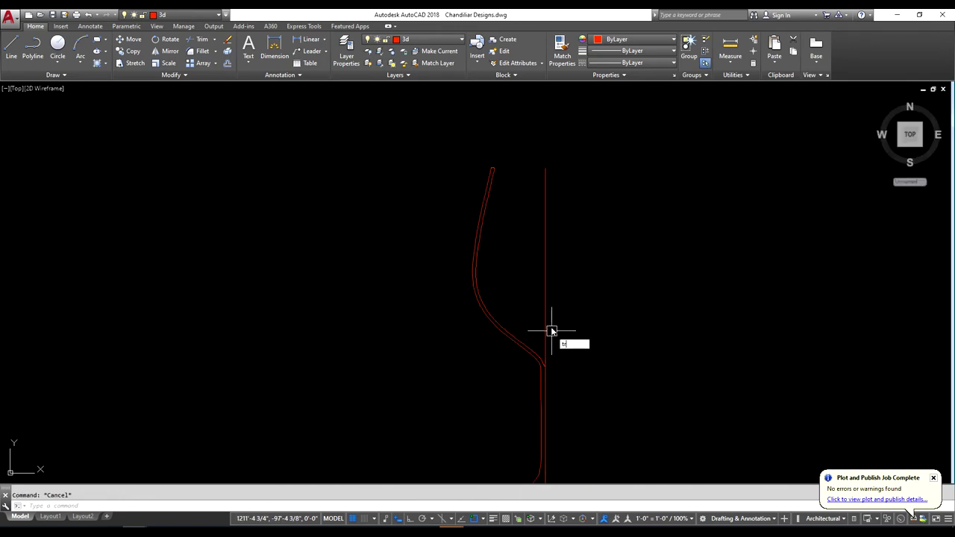
key(Return)
click(545, 318)
key(Escape)
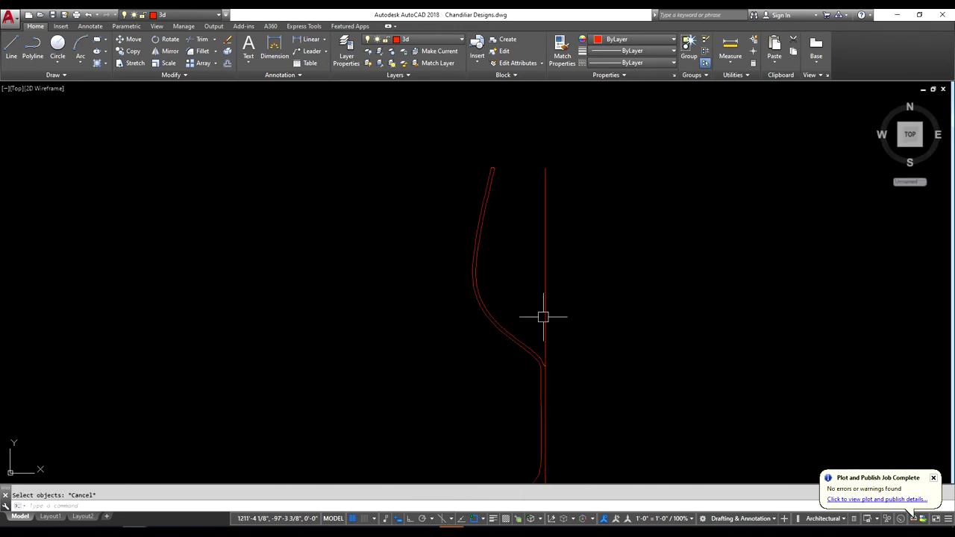
key(Return)
click(545, 316)
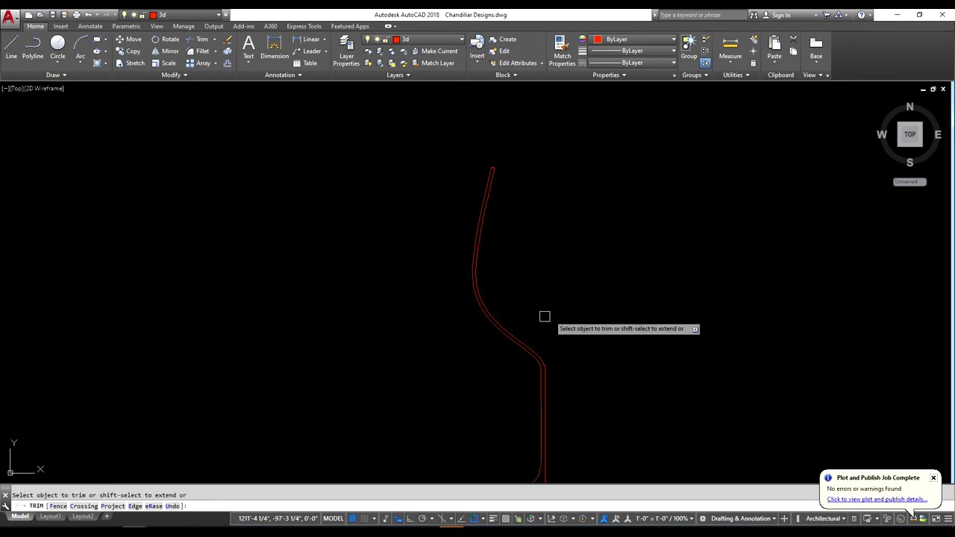
scroll(547, 315, down, 3)
scroll(552, 358, up, 1)
click(548, 401)
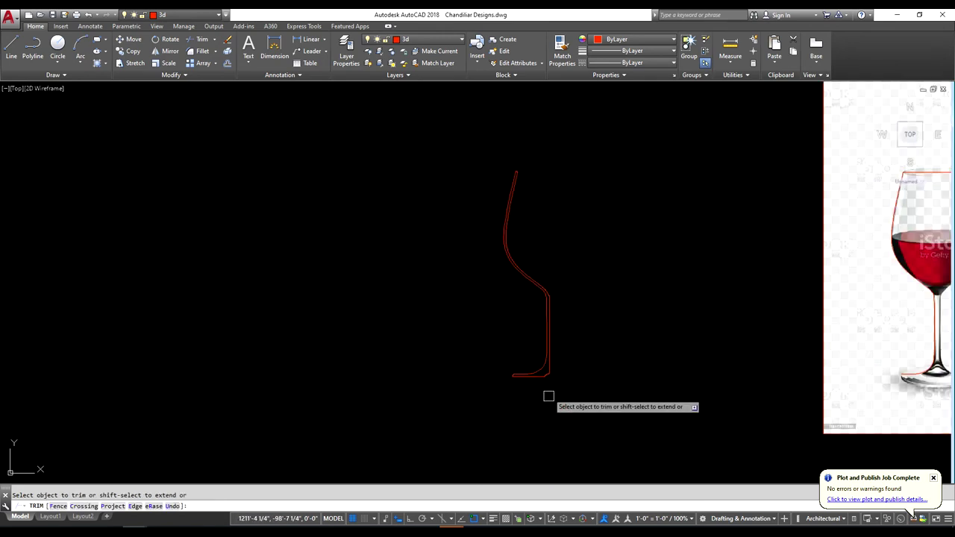
key(Escape)
Zoom in and out to inspect the closed glass outline
scroll(541, 387, up, 2)
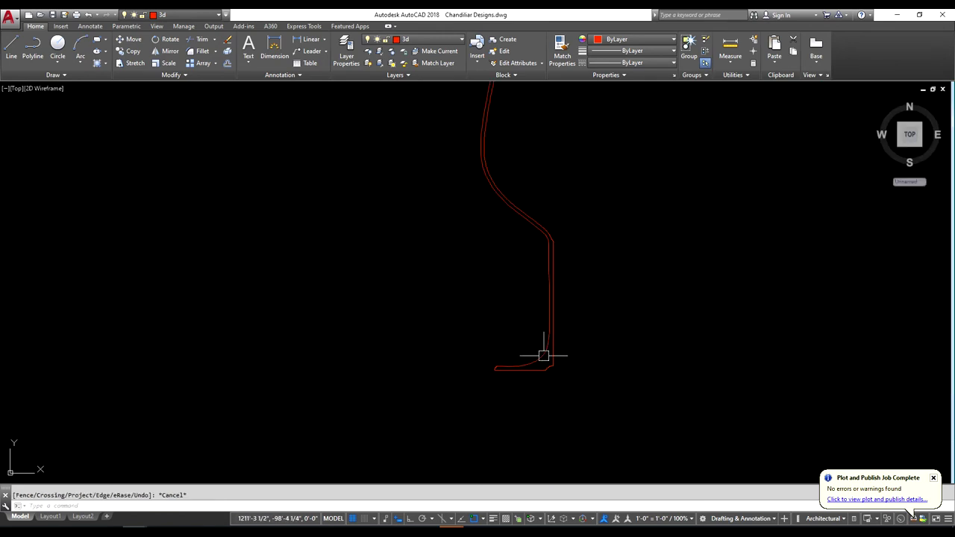
scroll(543, 356, up, 2)
scroll(586, 356, down, 1)
scroll(587, 355, down, 2)
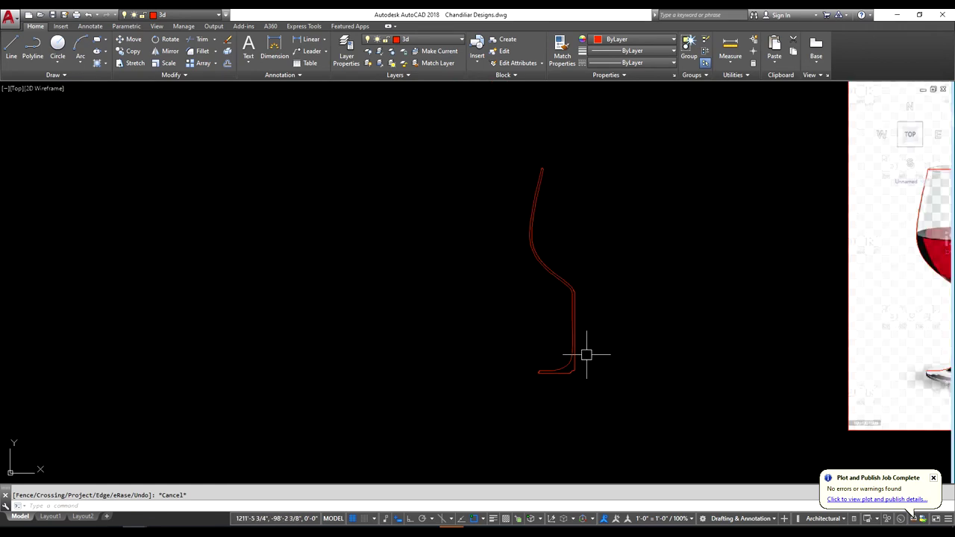
scroll(580, 356, up, 2)
scroll(599, 366, down, 2)
scroll(596, 367, down, 2)
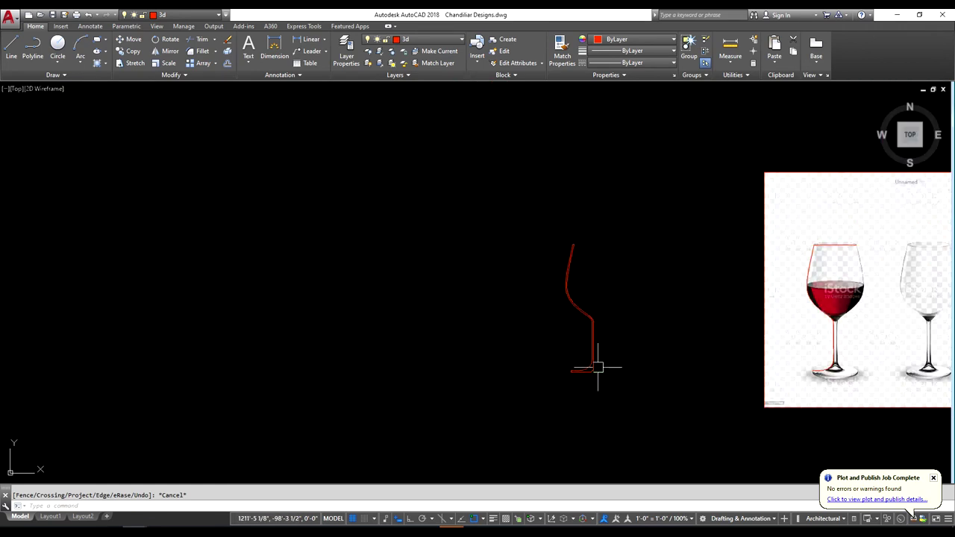
scroll(597, 367, up, 2)
scroll(593, 373, down, 1)
scroll(590, 361, down, 1)
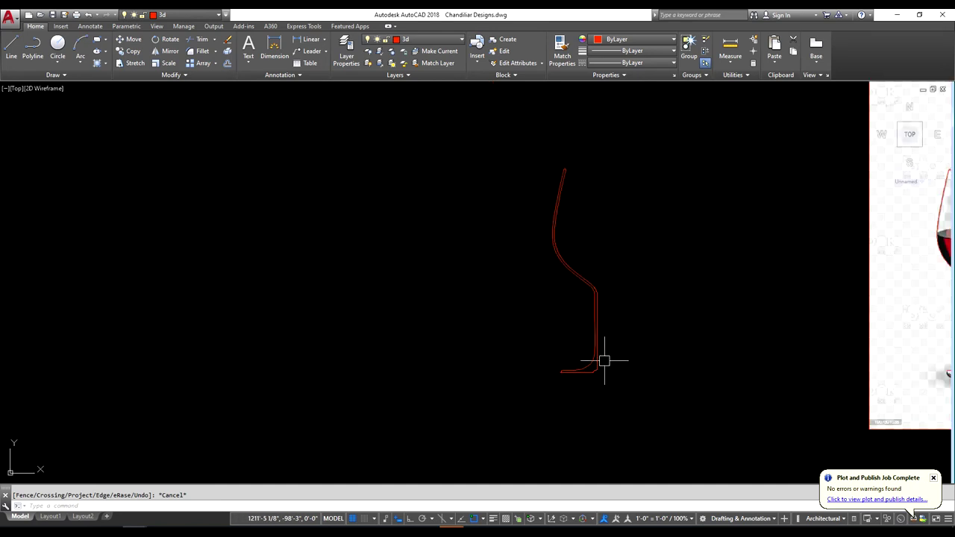
key(Escape)
scroll(600, 319, up, 2)
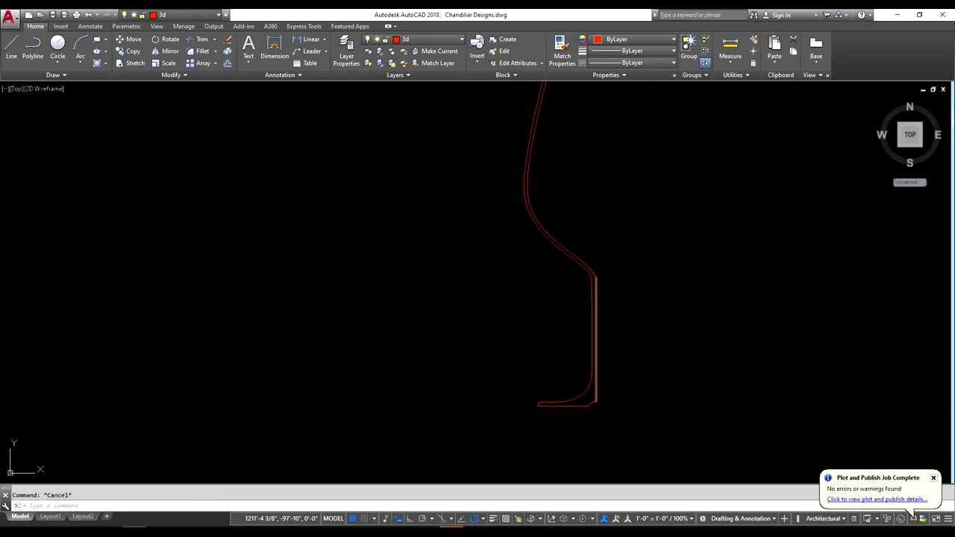
Try creating a region with BO by picking a point inside the glass outline
text(bo)
key(Return)
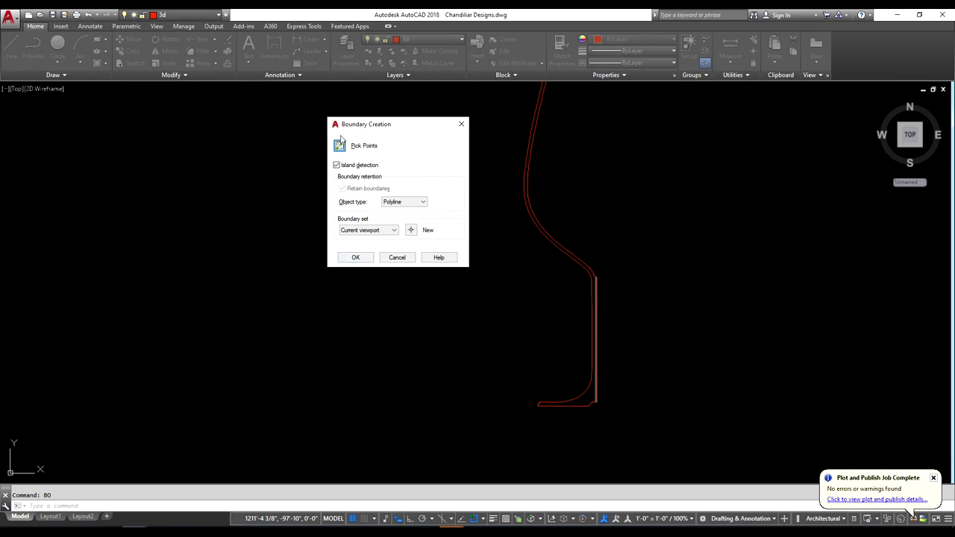
click(363, 145)
scroll(440, 295, down, 1)
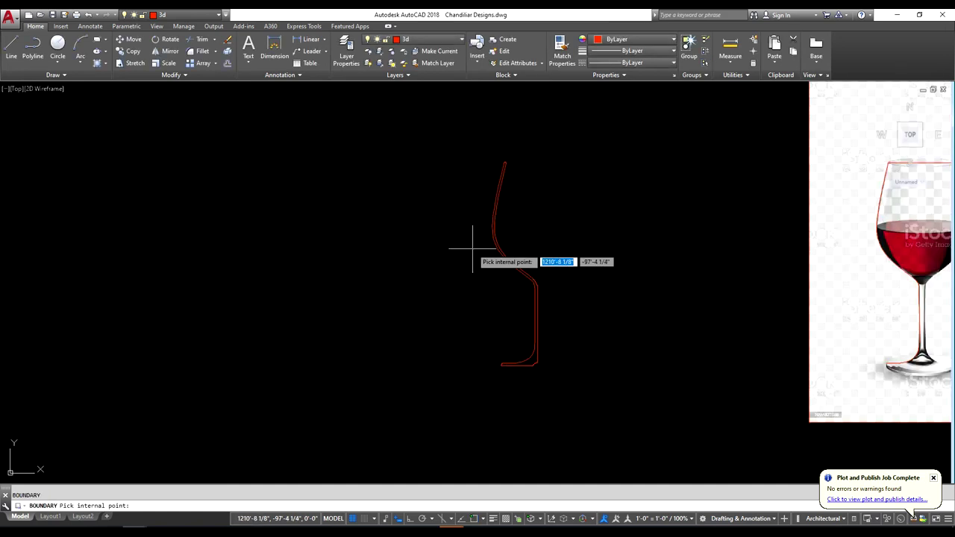
click(529, 361)
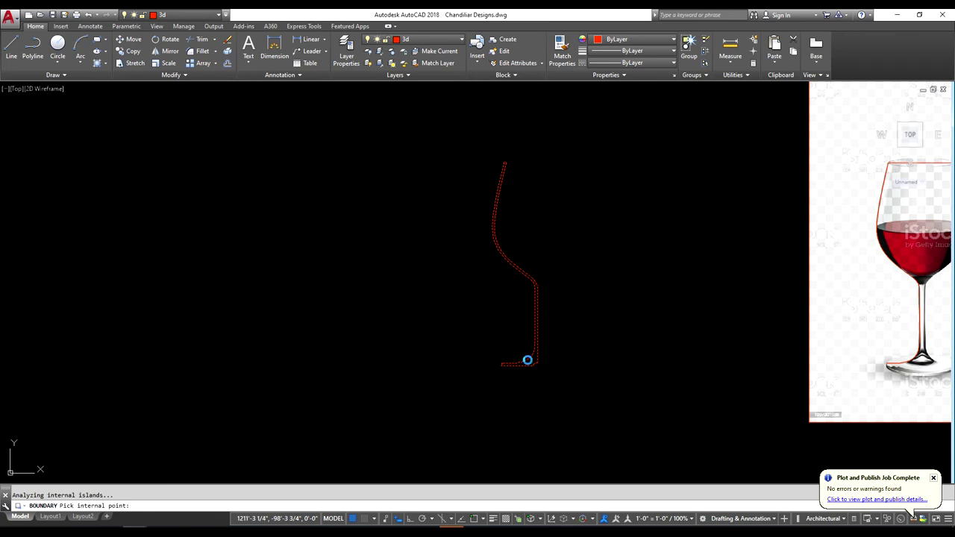
click(493, 295)
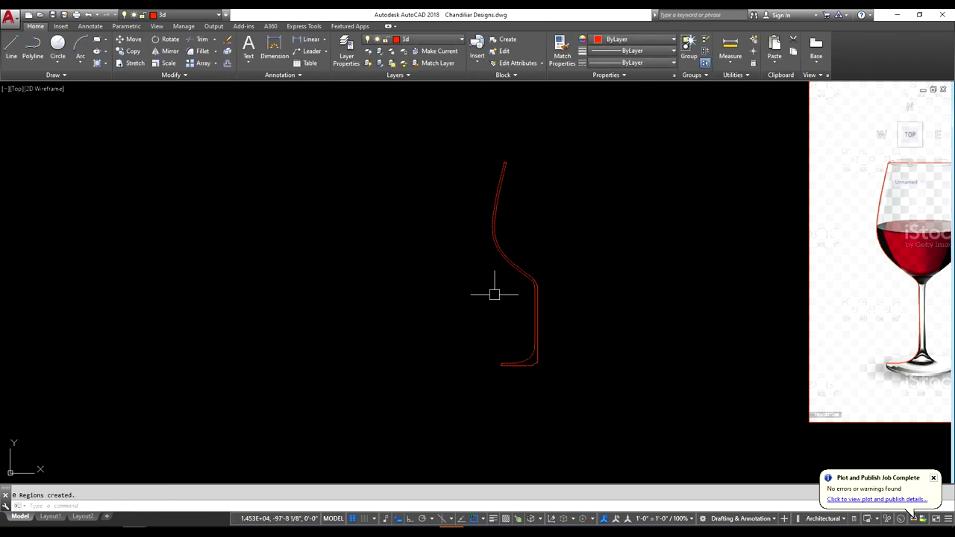
click(528, 284)
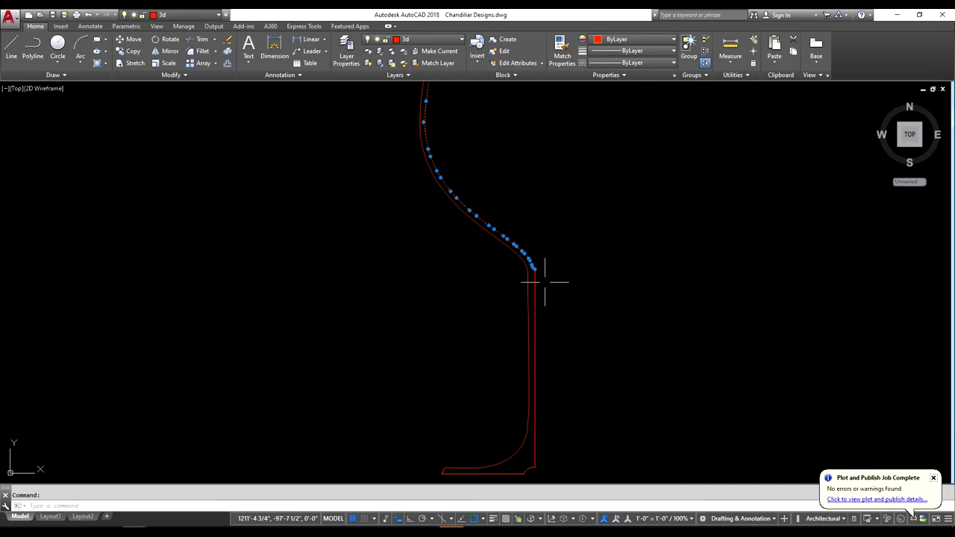
key(Escape)
Stretch the slanted bowl line's endpoint past the vertical stem line
scroll(541, 268, up, 3)
scroll(528, 260, up, 2)
scroll(497, 236, up, 3)
scroll(495, 227, up, 1)
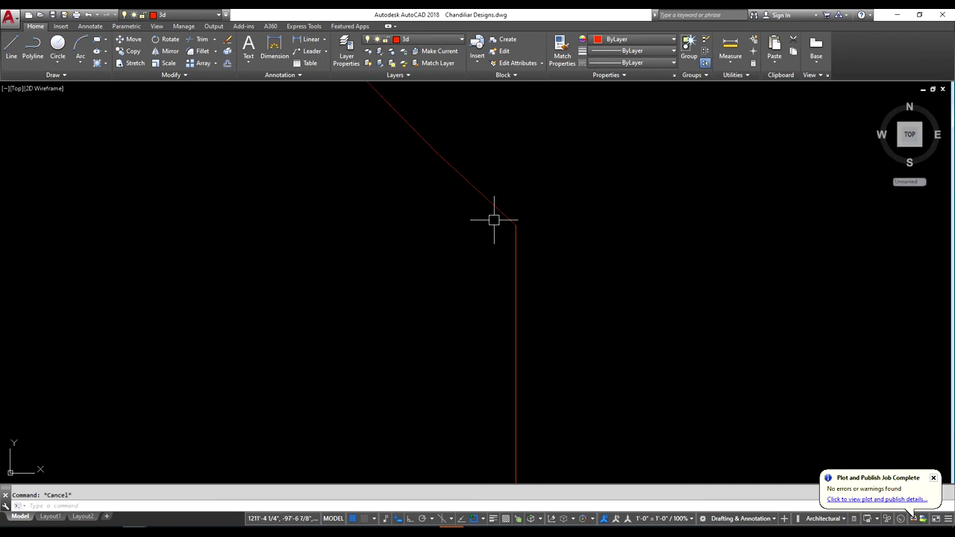
click(515, 225)
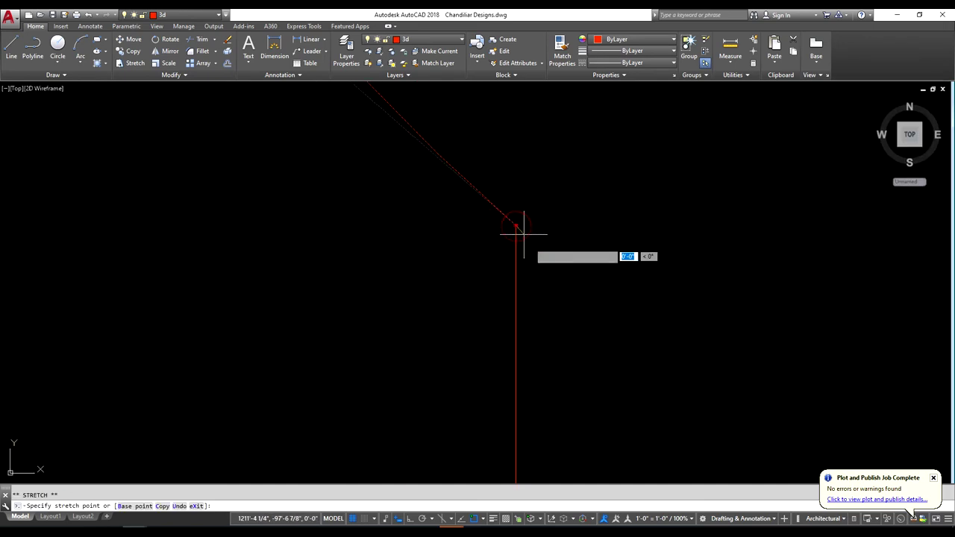
click(542, 264)
key(Escape)
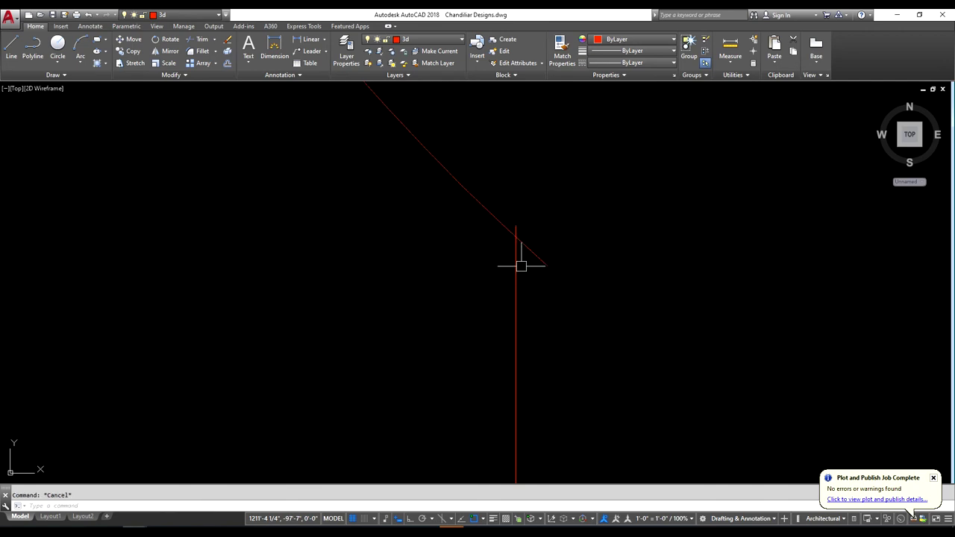
click(515, 263)
key(Escape)
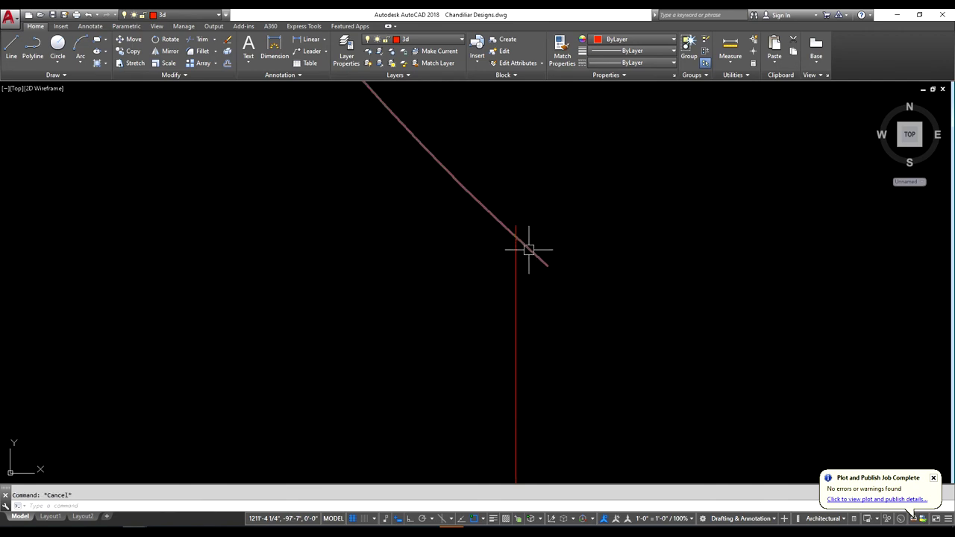
Trim the excess line overlapping at the bowl-stem junction
text(tr)
key(Return)
key(Return)
click(515, 223)
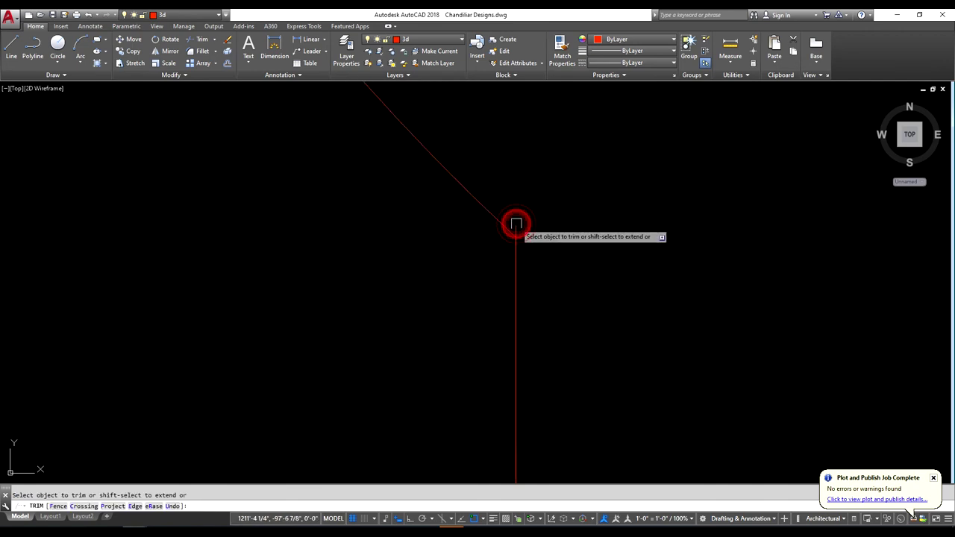
scroll(545, 260, down, 2)
scroll(533, 239, up, 2)
middle_drag(534, 238, 534, 247)
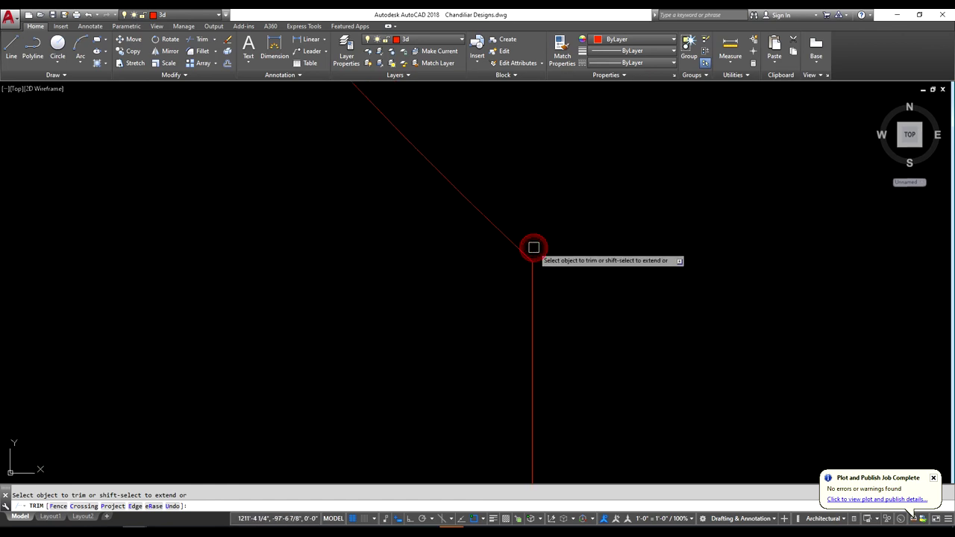
key(Escape)
scroll(552, 247, down, 2)
scroll(543, 279, down, 2)
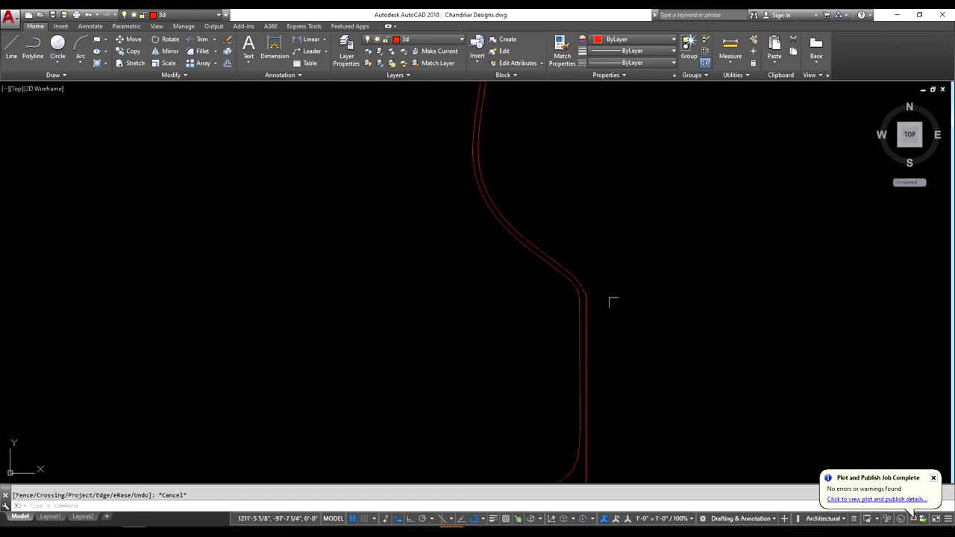
scroll(613, 302, down, 3)
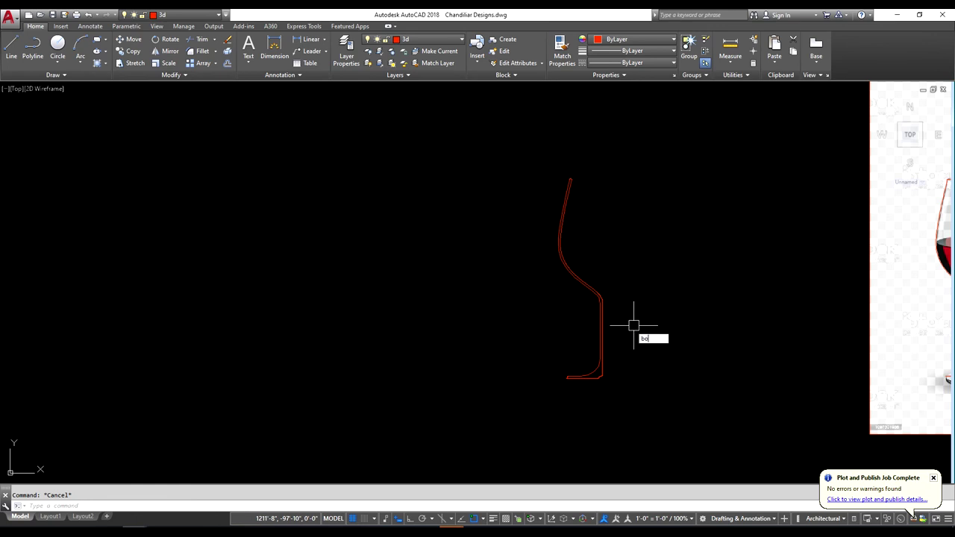
Attempt a boundary inside the outline, dismiss the error, and delete the leftover polyline
text(bo)
key(Return)
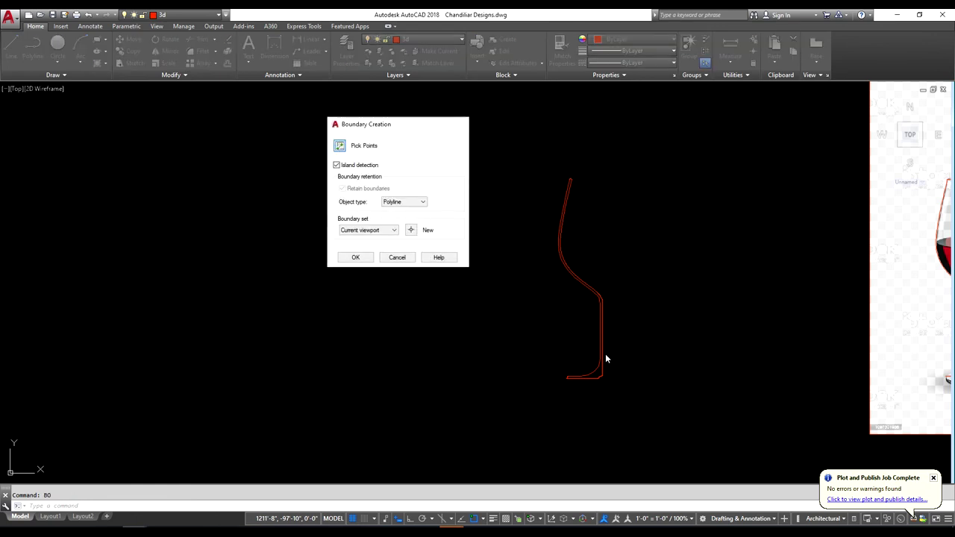
key(Return)
click(595, 376)
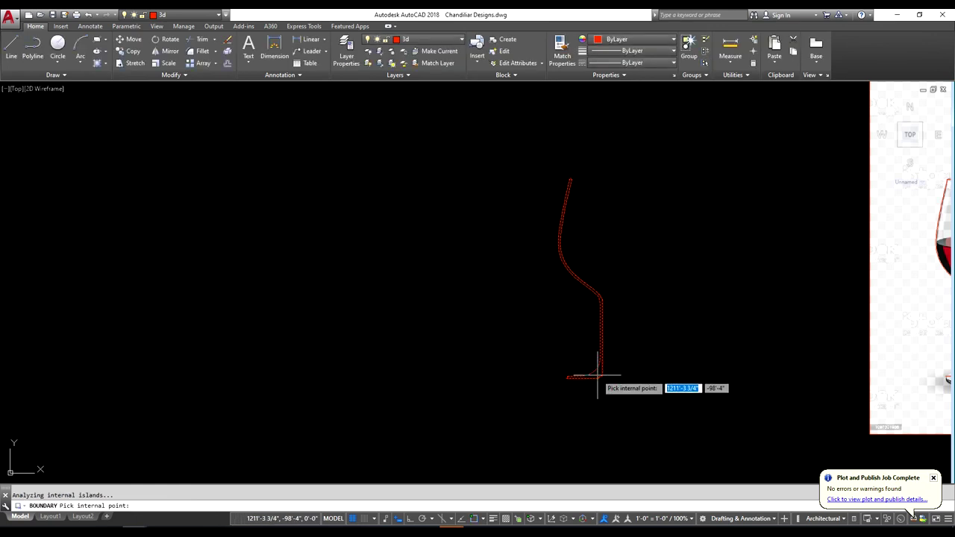
click(513, 295)
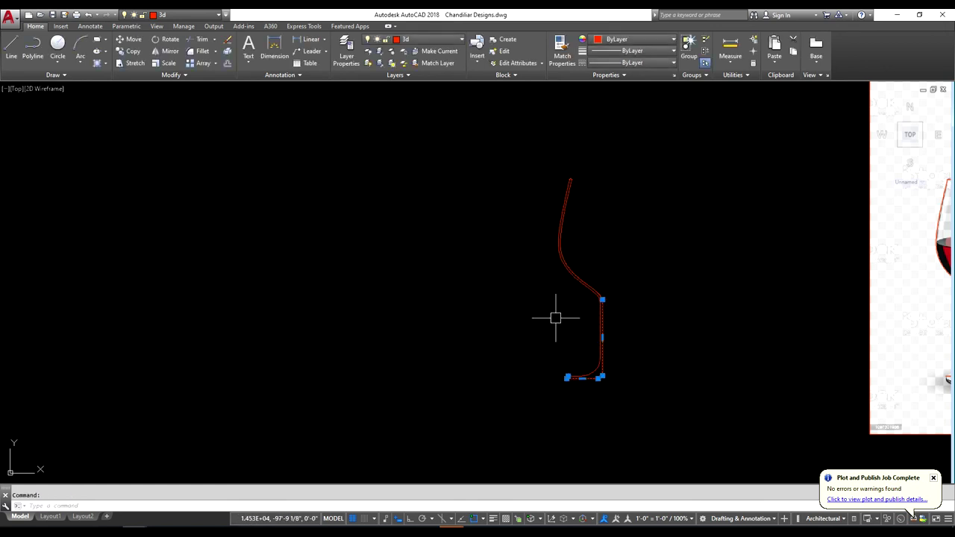
click(590, 374)
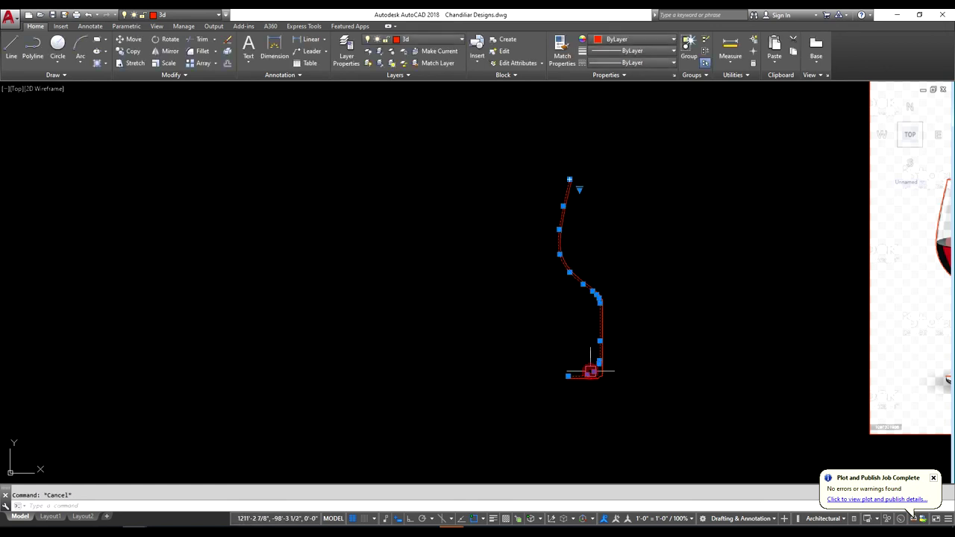
key(Delete)
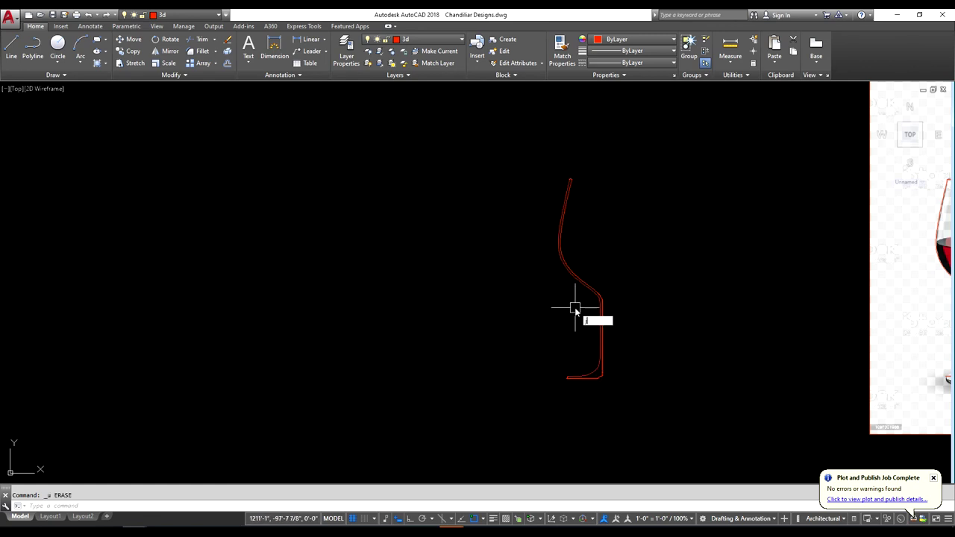
Join all profile pieces with J by window-selecting the whole glass outline
text(j)
key(Return)
click(655, 149)
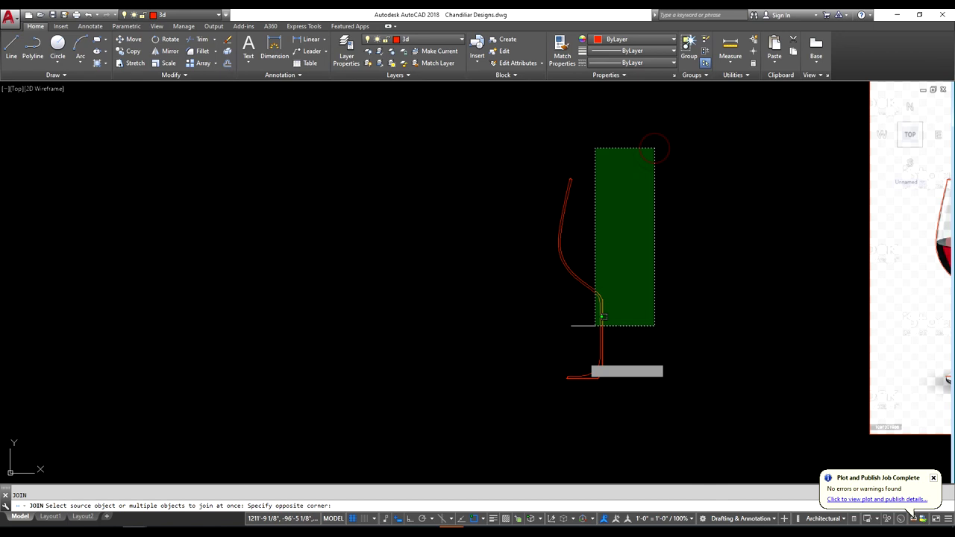
click(516, 413)
key(Return)
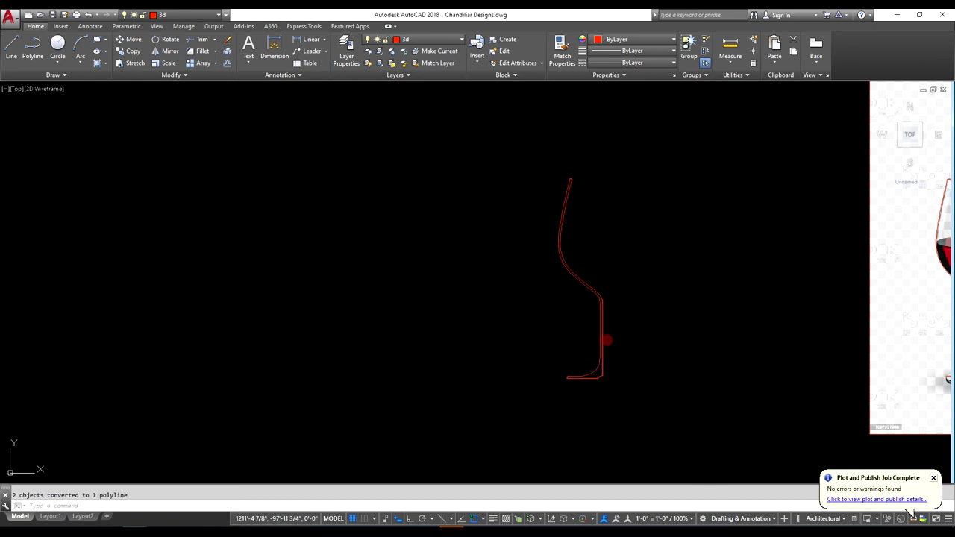
click(601, 337)
scroll(597, 359, up, 3)
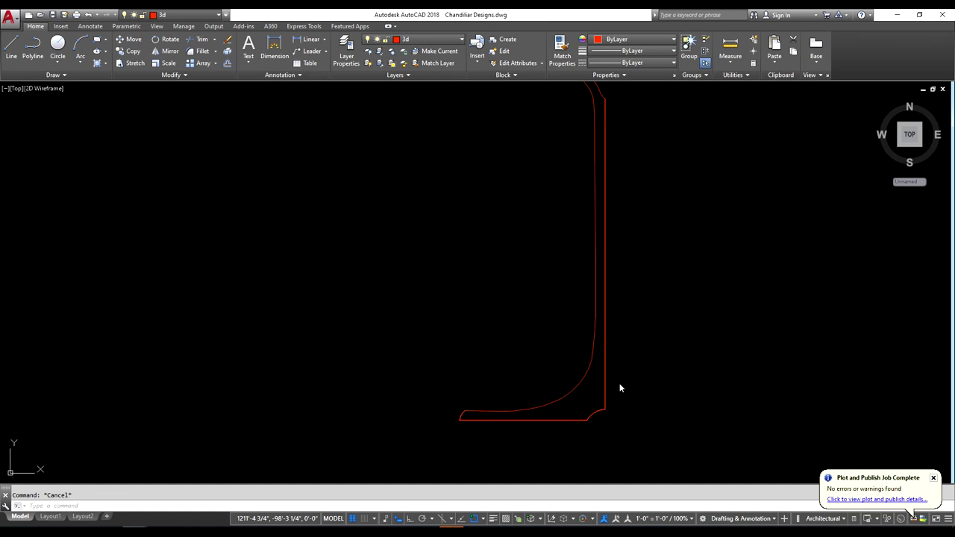
Create a region from the closed profile with BO, accepting Create Region after the island error
text(bo)
key(Return)
click(339, 147)
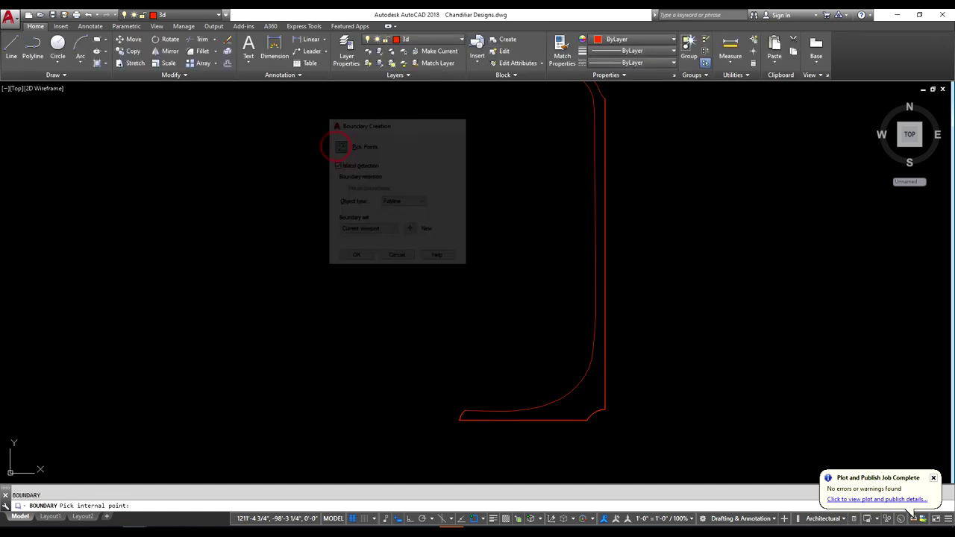
scroll(552, 347, down, 3)
scroll(568, 345, down, 2)
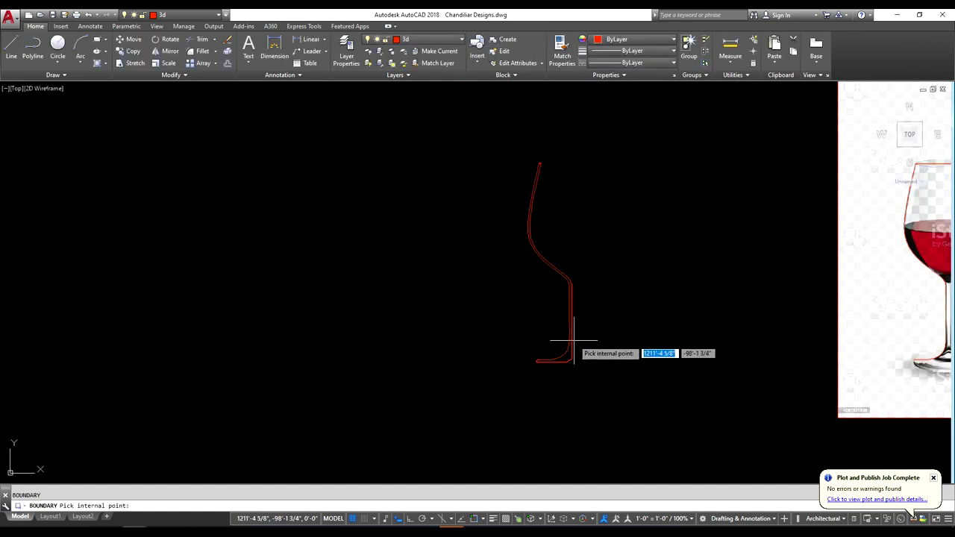
click(566, 360)
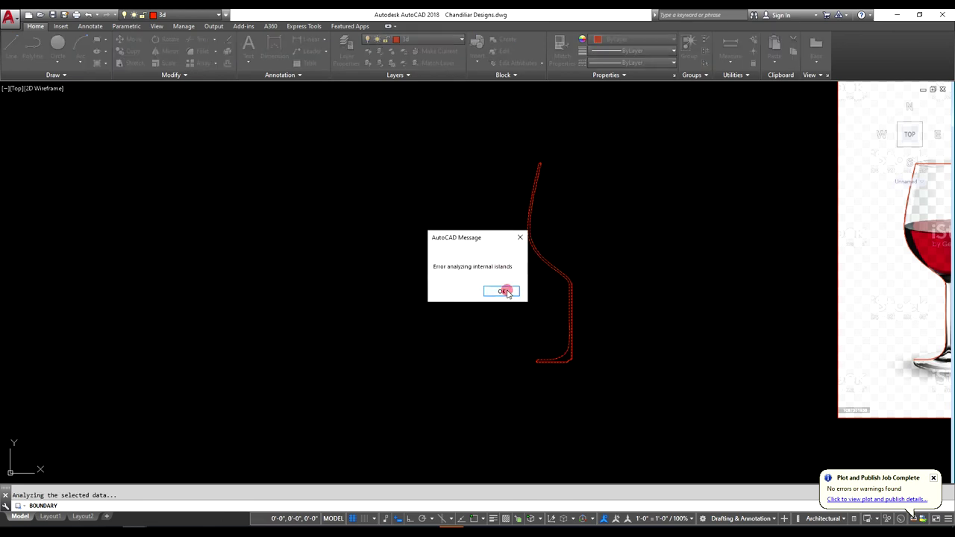
click(505, 291)
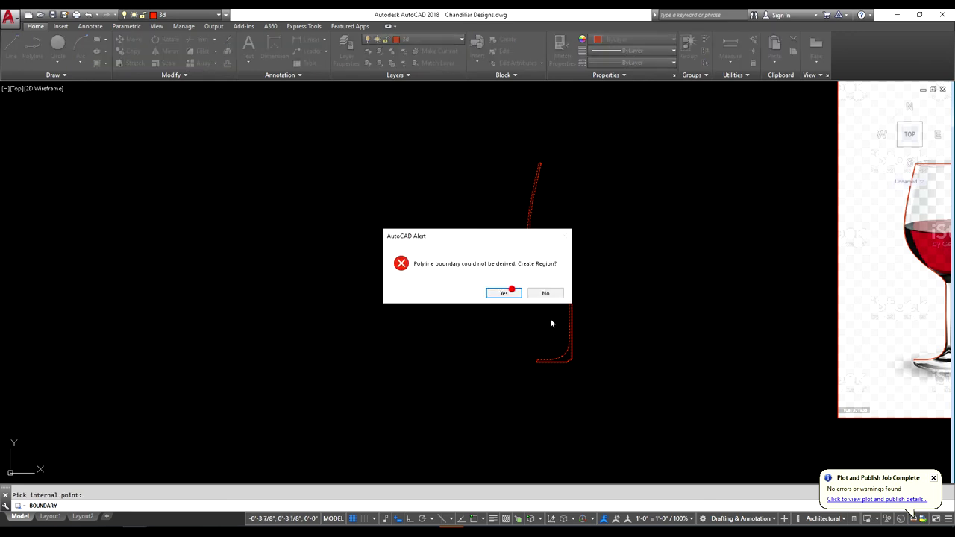
click(510, 293)
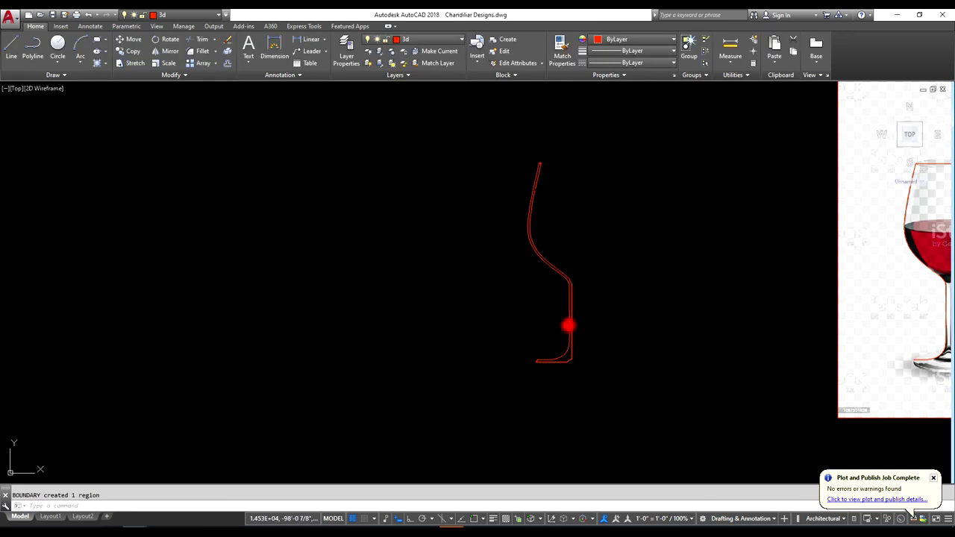
click(569, 324)
Start moving the new region with M, setting its base point
text(m)
key(Return)
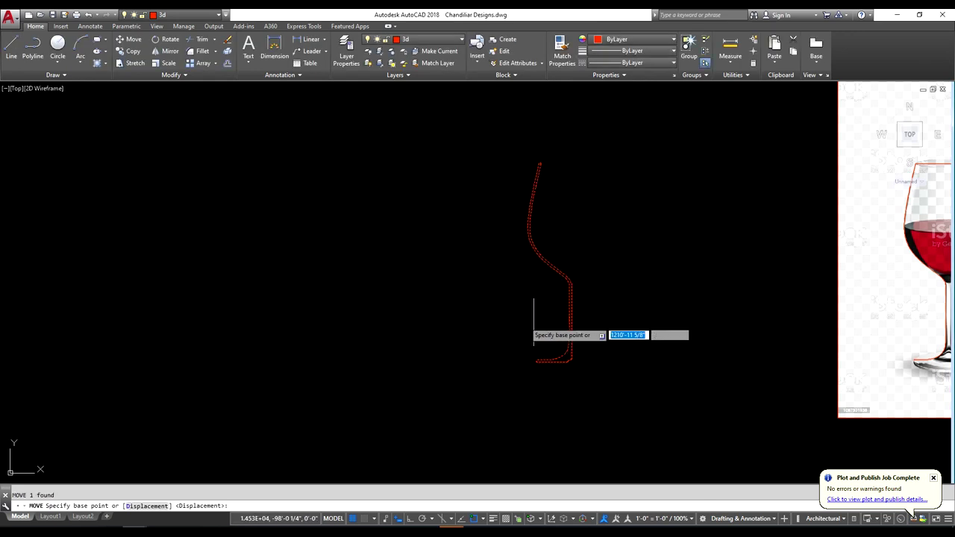
click(544, 311)
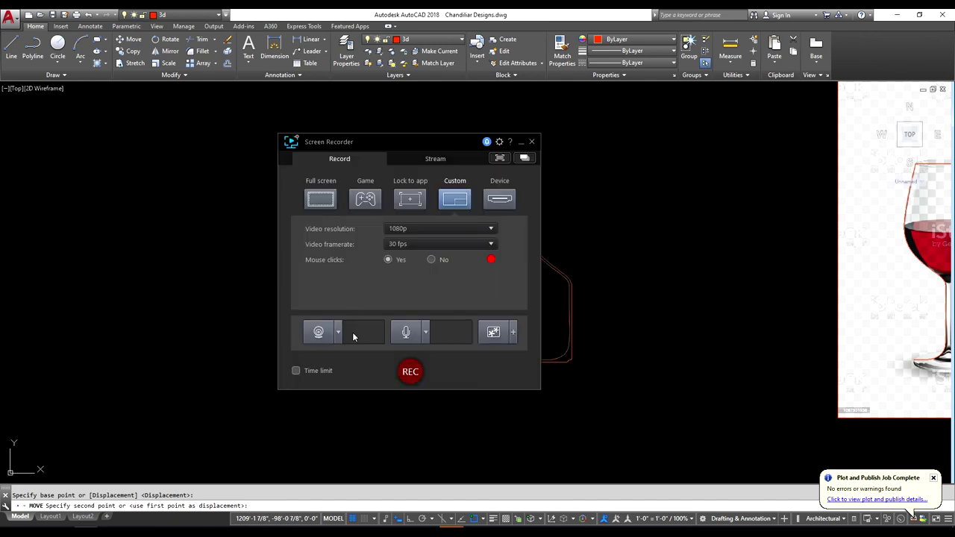